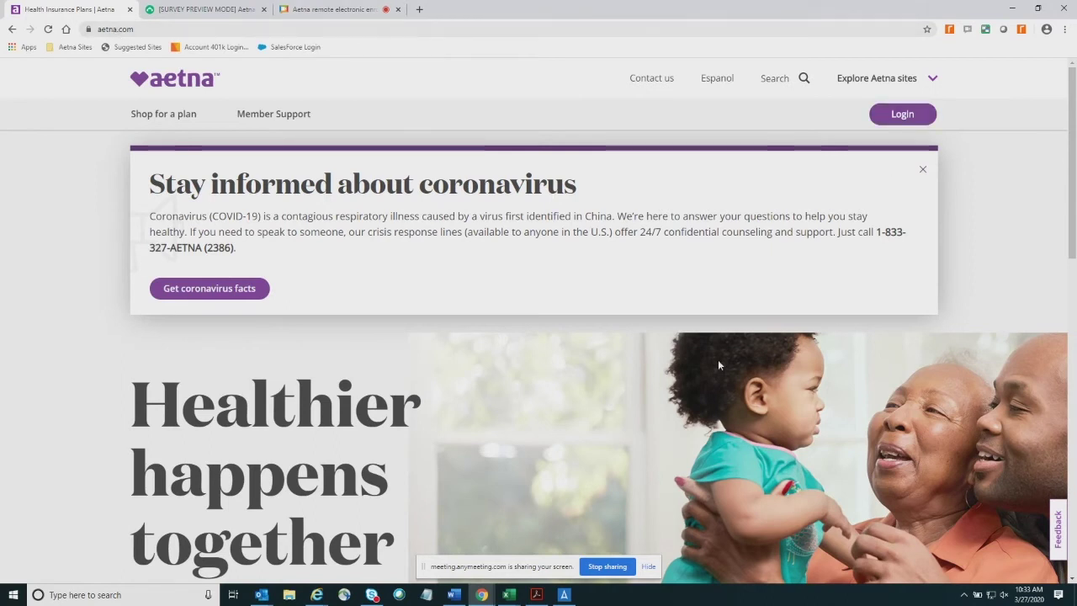
Go to the Agents/Brokers section of the Aetna site and open its login page
{"action": "scroll", "coordinate": [707, 354], "scroll_direction": "down", "scroll_amount": 3}
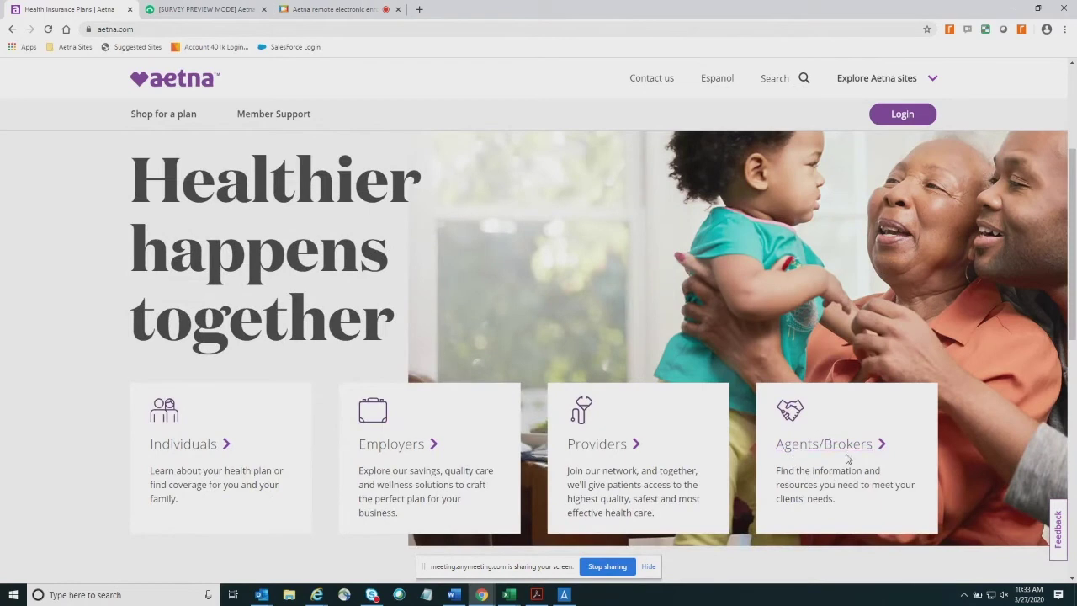
{"action": "left_click", "coordinate": [828, 452]}
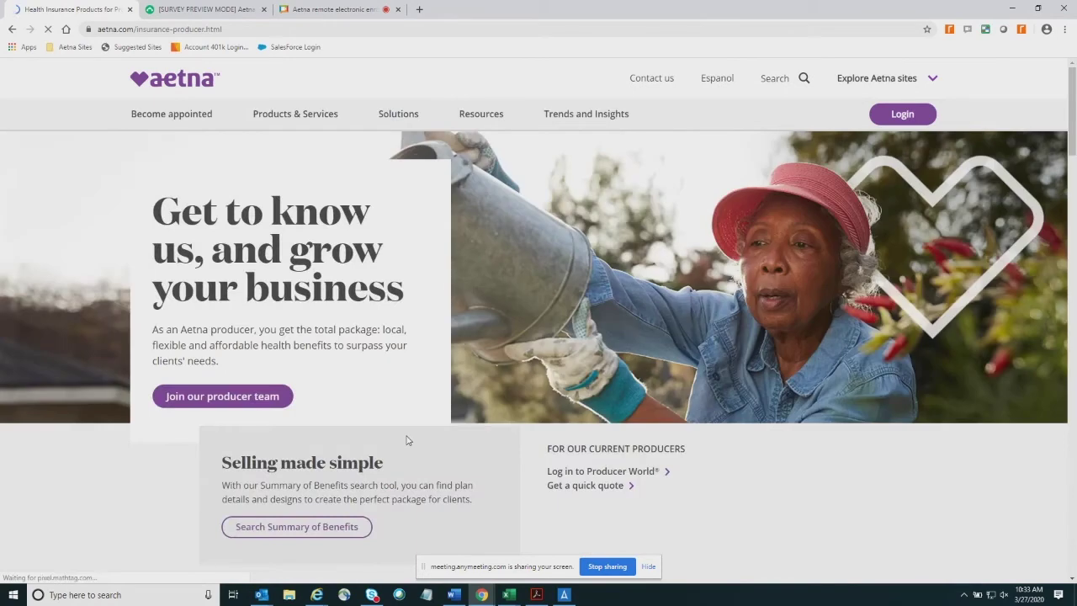
{"action": "scroll", "coordinate": [413, 437], "scroll_direction": "down", "scroll_amount": 3}
{"action": "scroll", "coordinate": [415, 435], "scroll_direction": "down", "scroll_amount": 3}
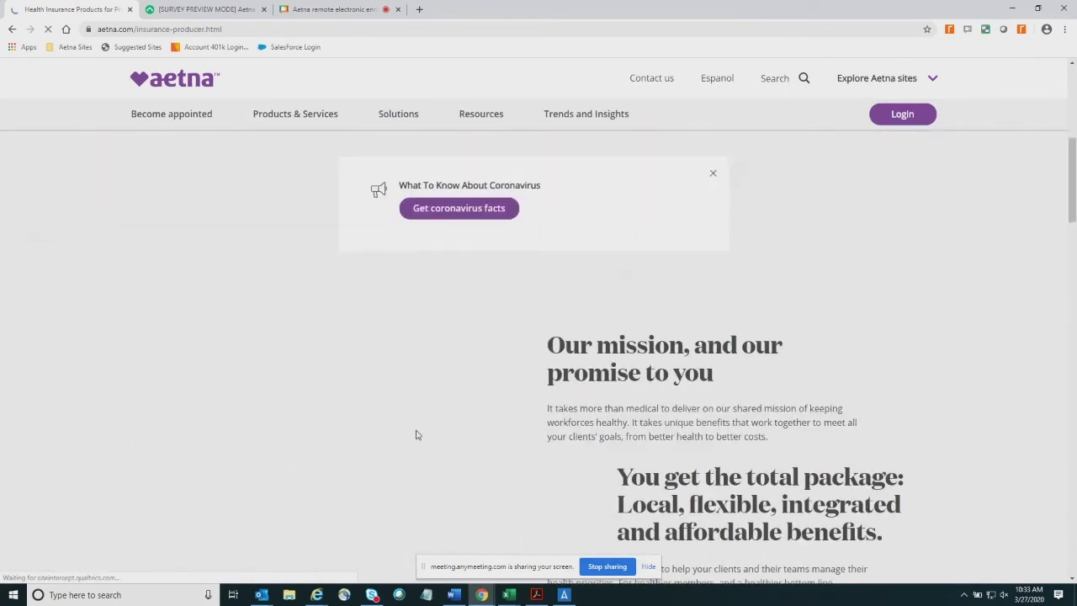
{"action": "scroll", "coordinate": [812, 217], "scroll_direction": "down", "scroll_amount": 4}
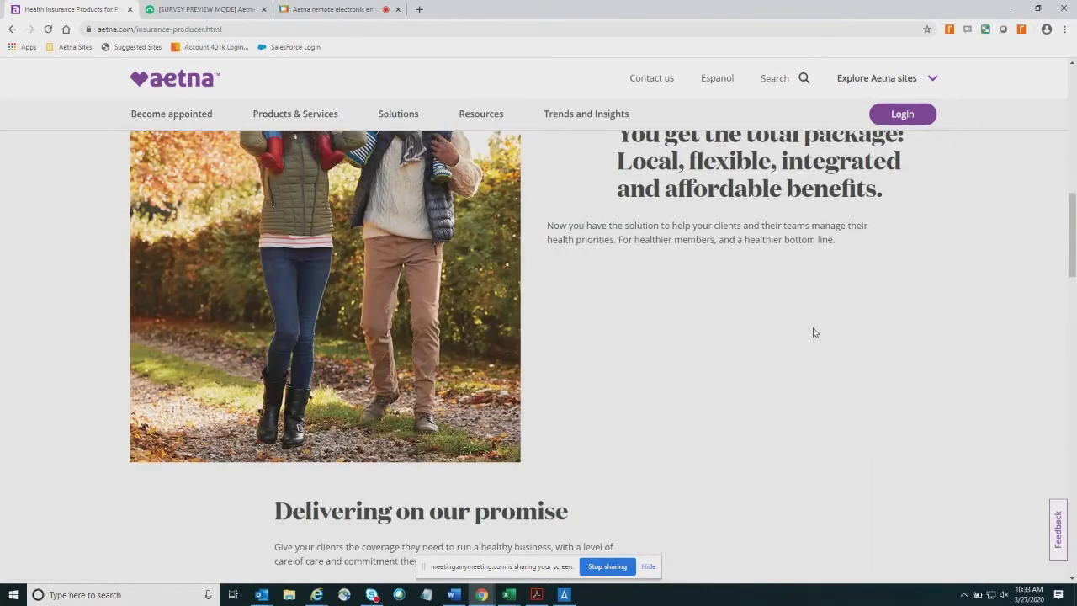
{"action": "scroll", "coordinate": [813, 332], "scroll_direction": "down", "scroll_amount": 4}
{"action": "scroll", "coordinate": [838, 337], "scroll_direction": "up", "scroll_amount": 5}
{"action": "scroll", "coordinate": [862, 299], "scroll_direction": "up", "scroll_amount": 6}
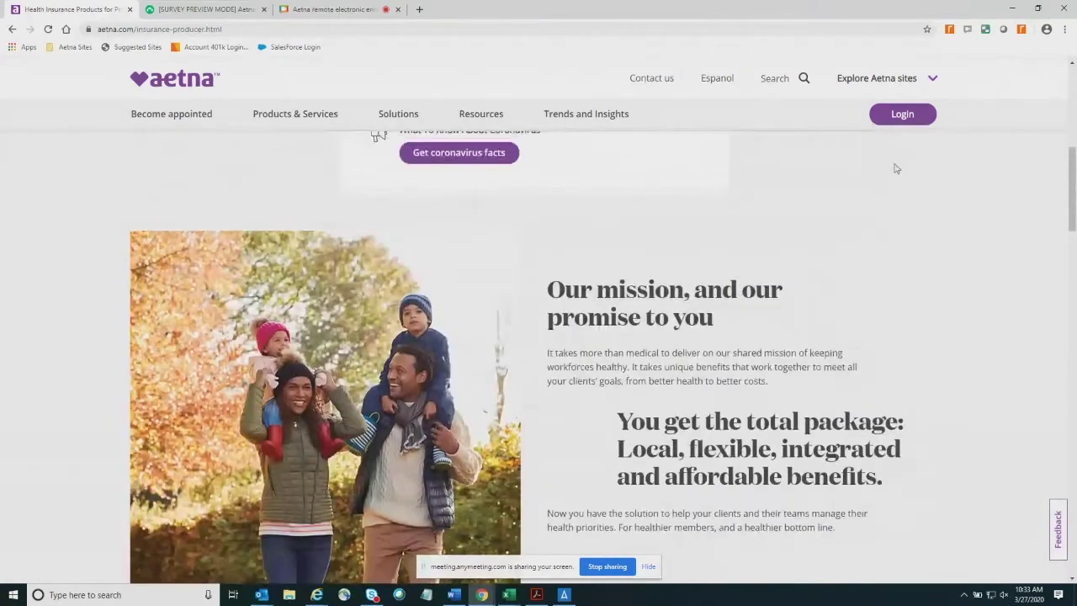
{"action": "scroll", "coordinate": [877, 303], "scroll_direction": "up", "scroll_amount": 3}
{"action": "left_click", "coordinate": [898, 116]}
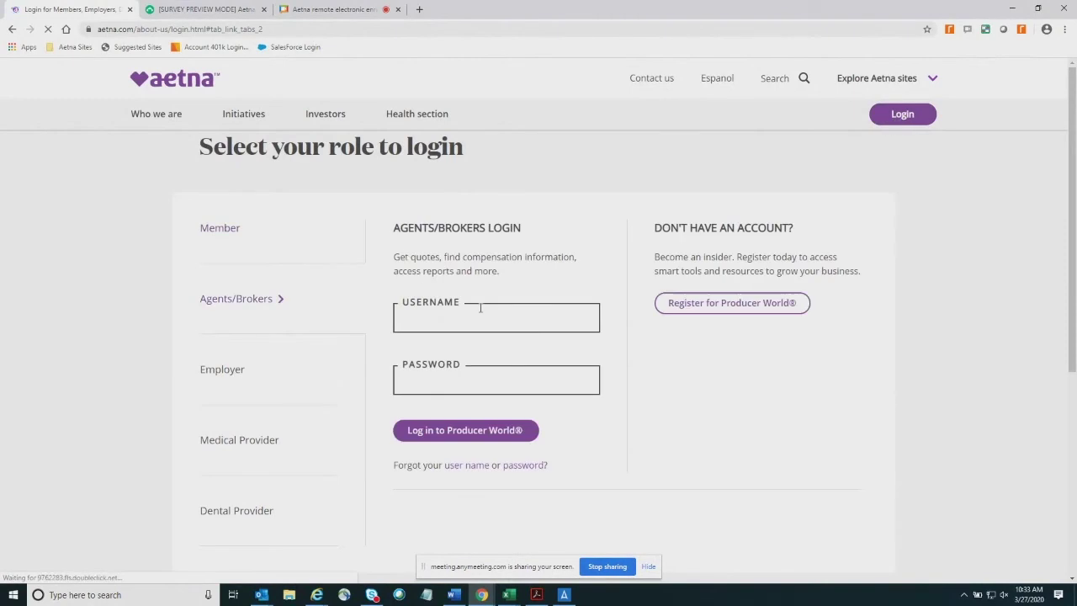
Log in to Producer World with the broker username and password
{"action": "left_click", "coordinate": [483, 312]}
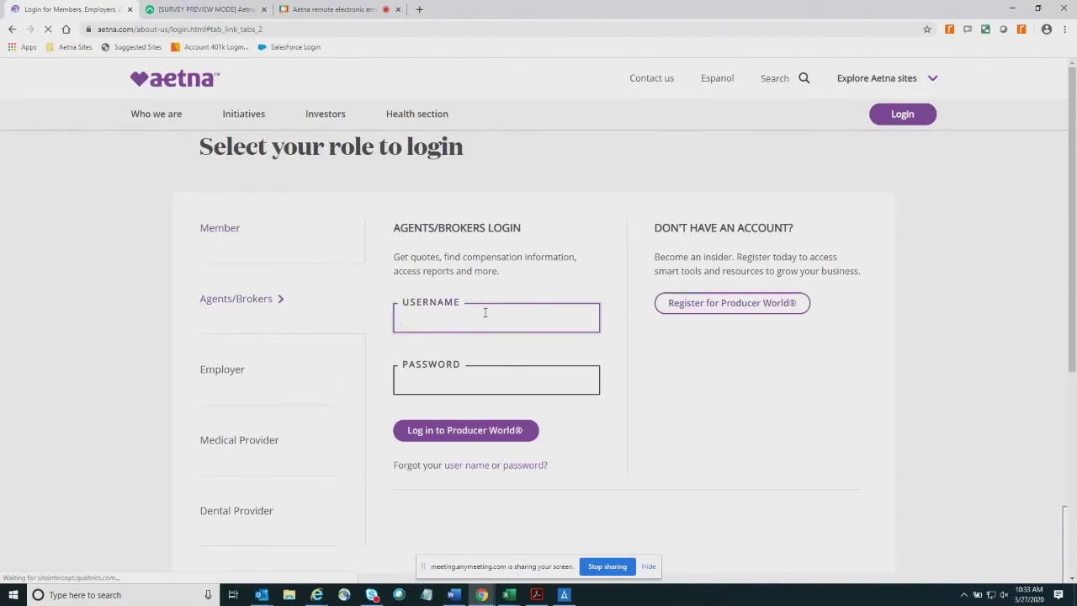
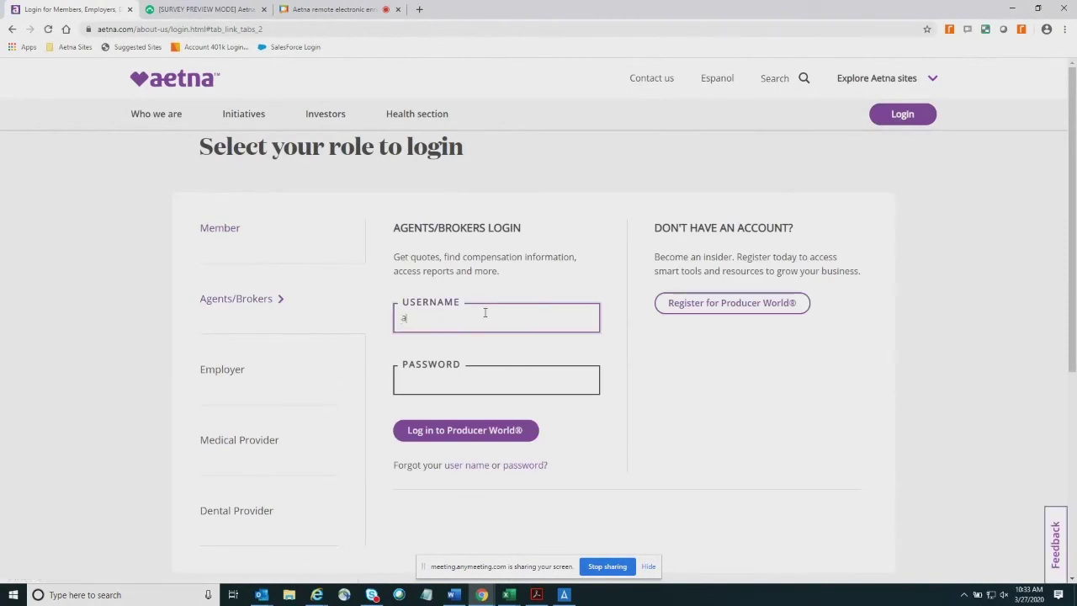
{"action": "key", "text": "Tab"}
{"action": "type", "text": "•••••"}
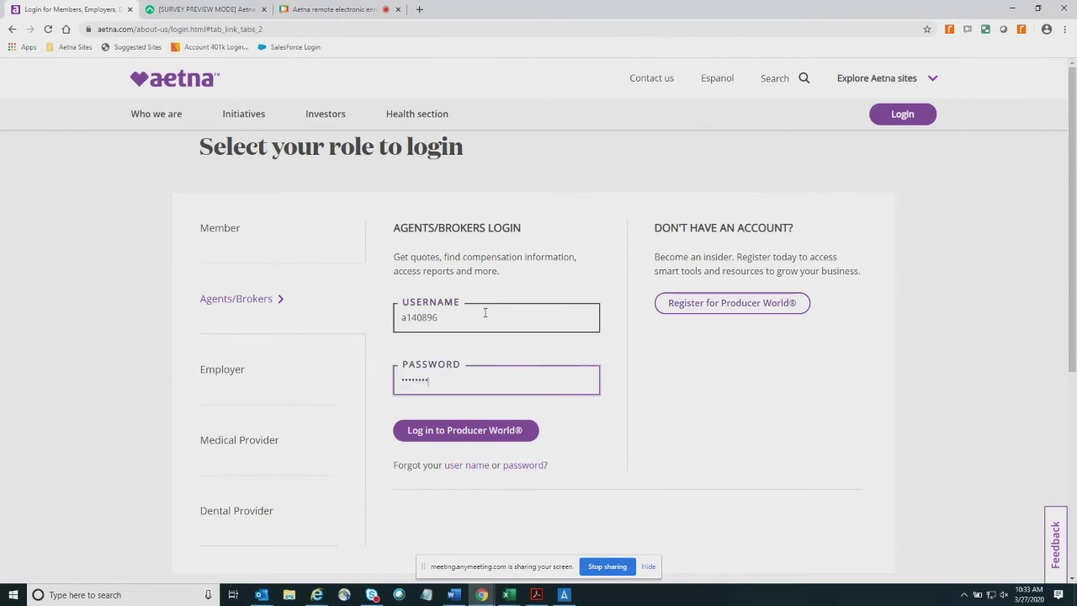
{"action": "type", "text": "•"}
{"action": "key", "text": "Return"}
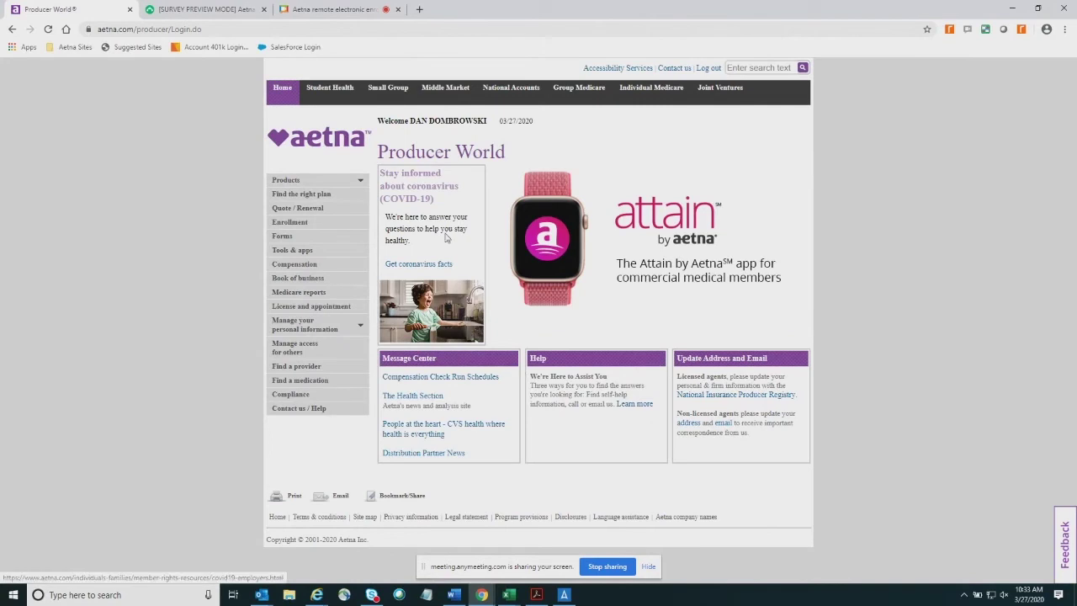
Open Individual Medicare from the Producer World top navigation bar
{"action": "left_click_drag", "start_coordinate": [385, 121], "coordinate": [492, 124]}
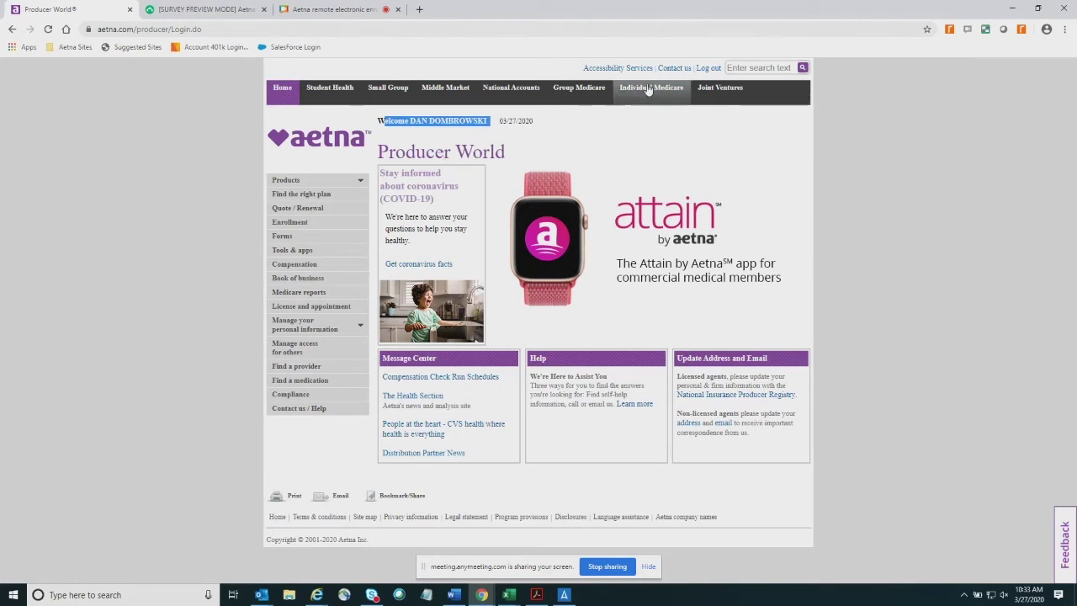
{"action": "left_click", "coordinate": [656, 156]}
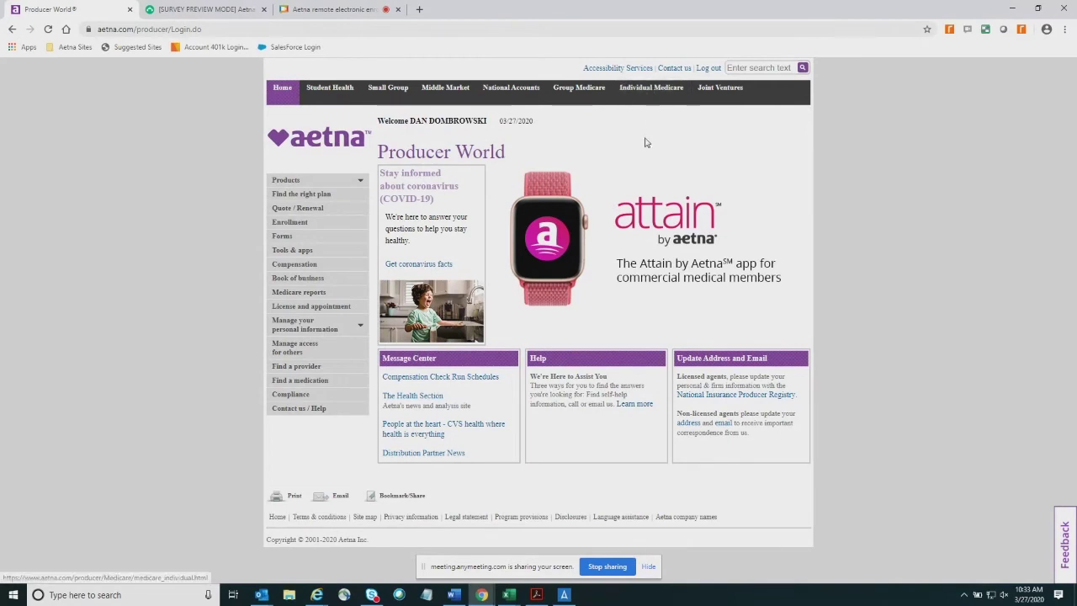
{"action": "left_click", "coordinate": [644, 91]}
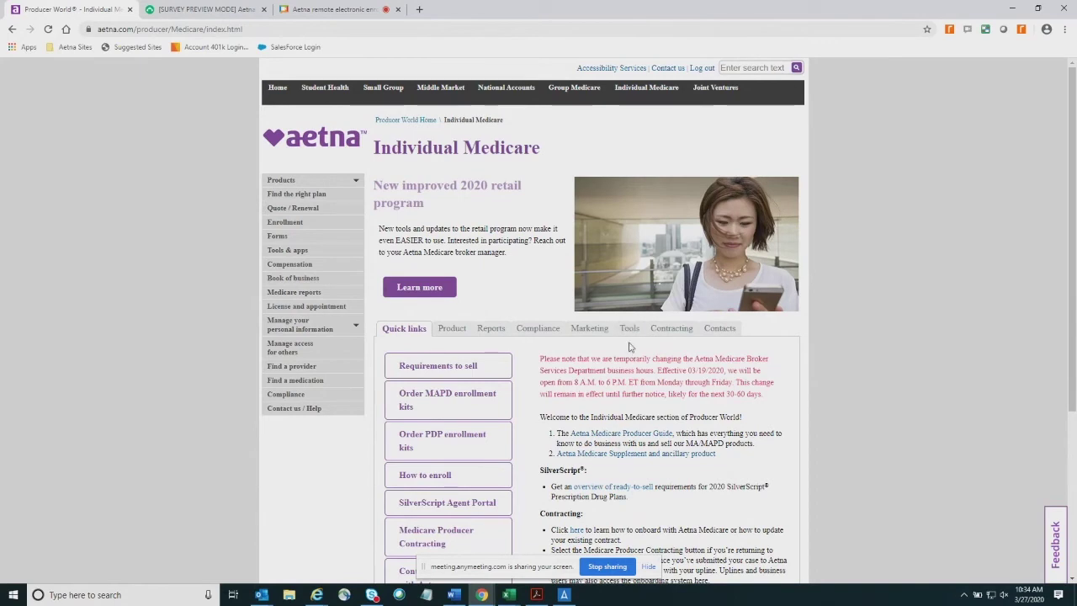
Show the Tools links and choose Ascend Virtual Sales Office app from the Broker tools list
{"action": "left_click", "coordinate": [629, 329]}
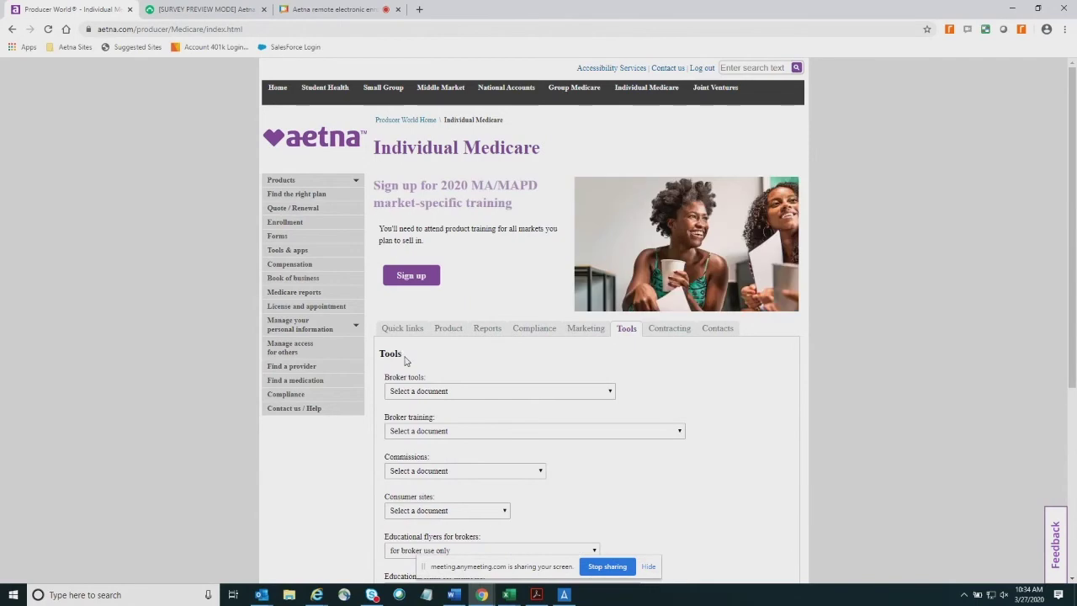
{"action": "left_click_drag", "start_coordinate": [401, 356], "coordinate": [381, 380]}
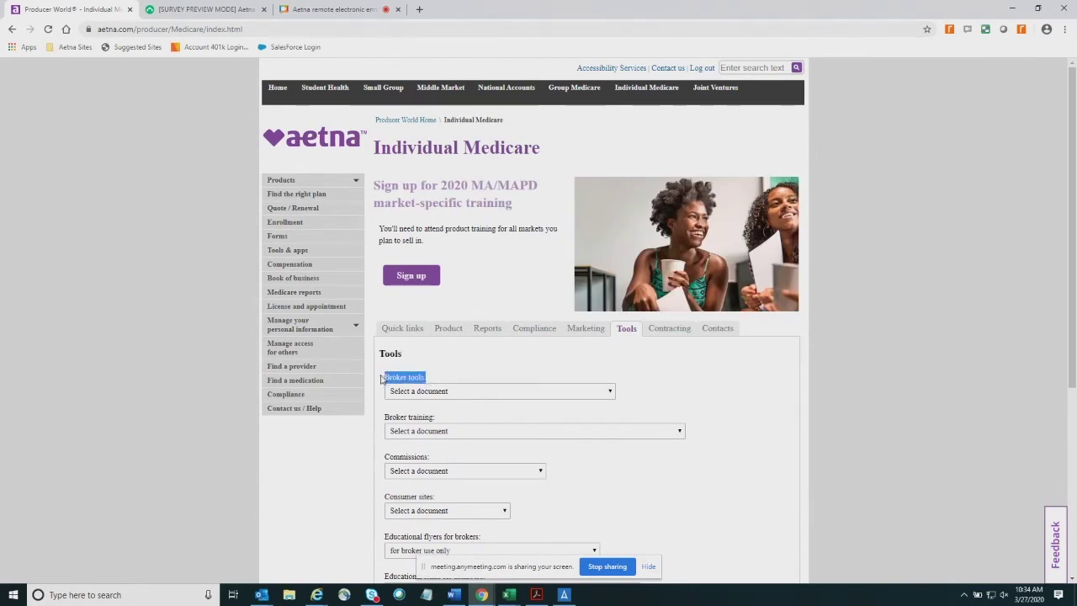
{"action": "left_click", "coordinate": [611, 393]}
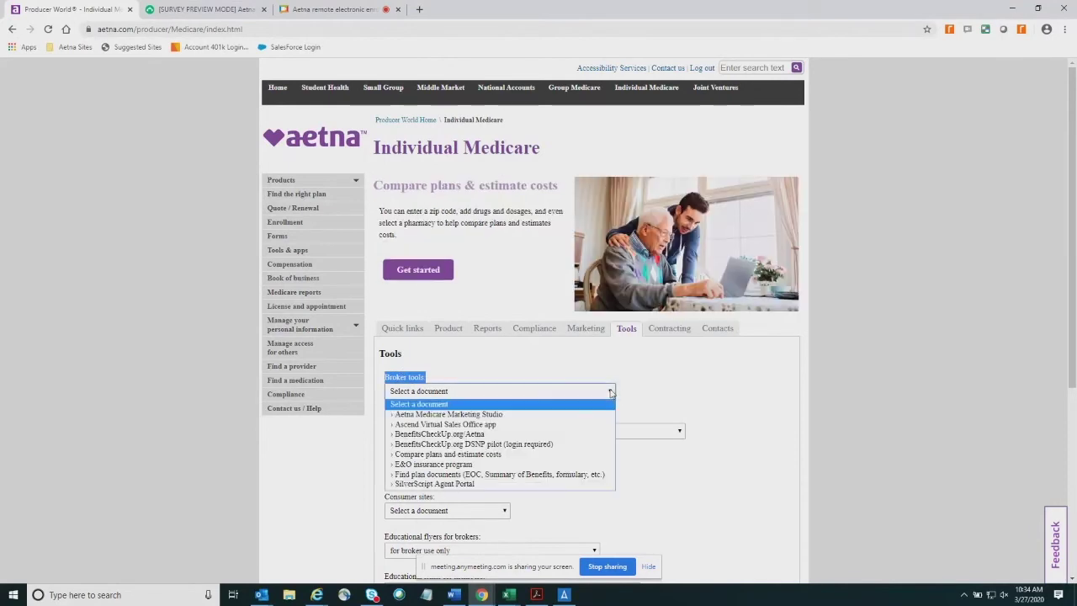
{"action": "left_click", "coordinate": [433, 383]}
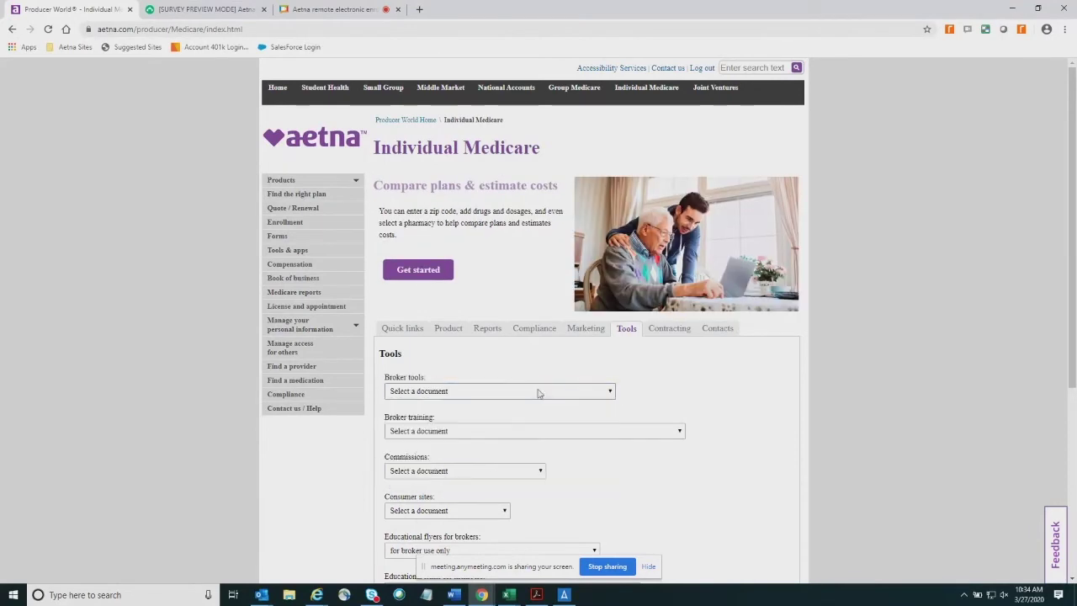
{"action": "left_click", "coordinate": [610, 393]}
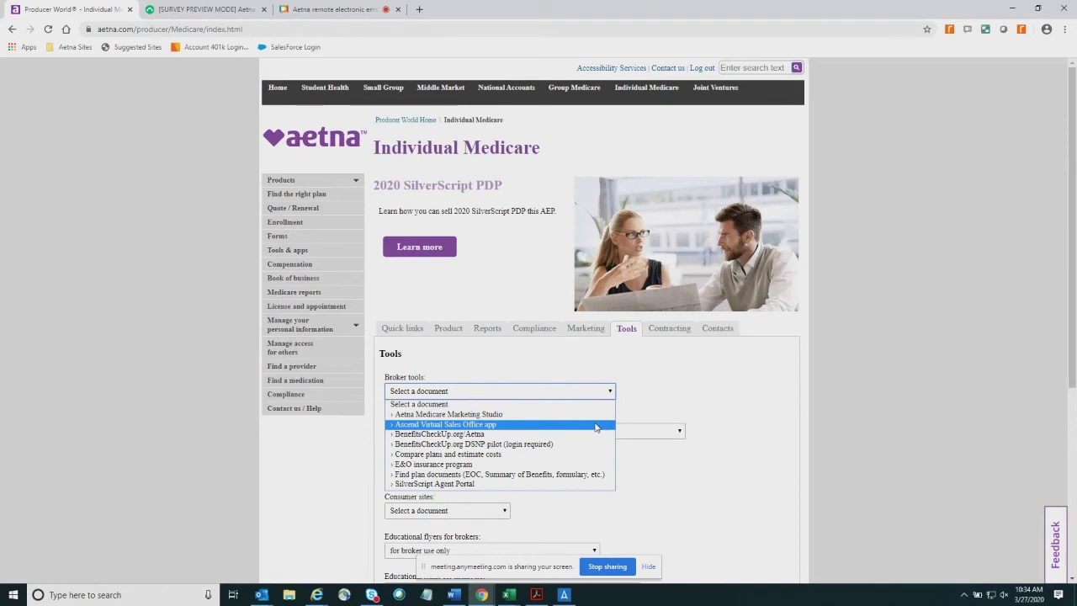
{"action": "left_click", "coordinate": [522, 429]}
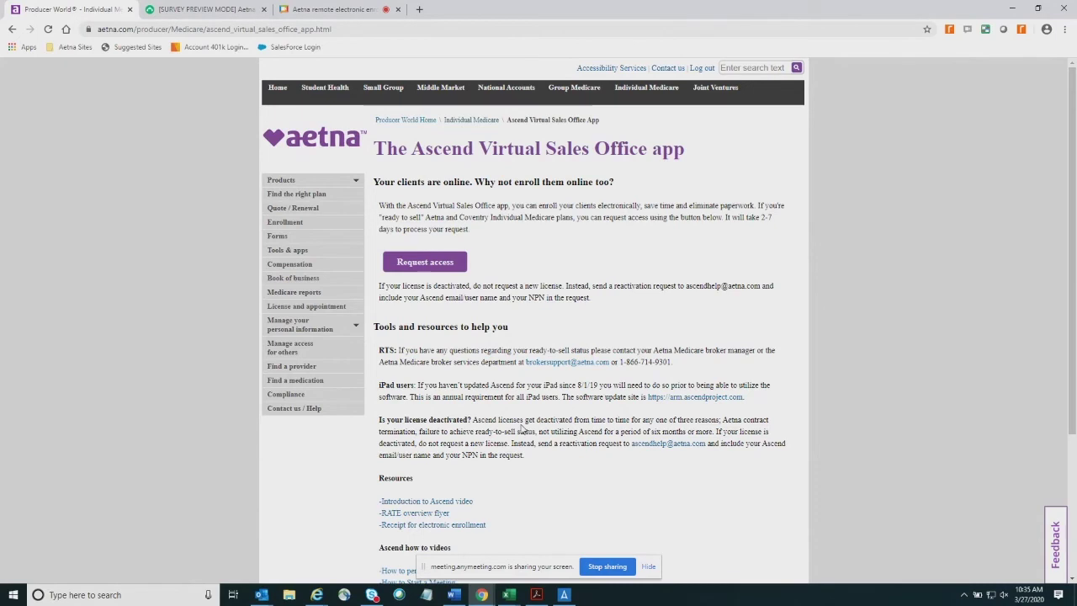
Review the Ascend page's Tools and resources heading and the 2-7 day processing time note
{"action": "scroll", "coordinate": [481, 354], "scroll_direction": "down", "scroll_amount": 1}
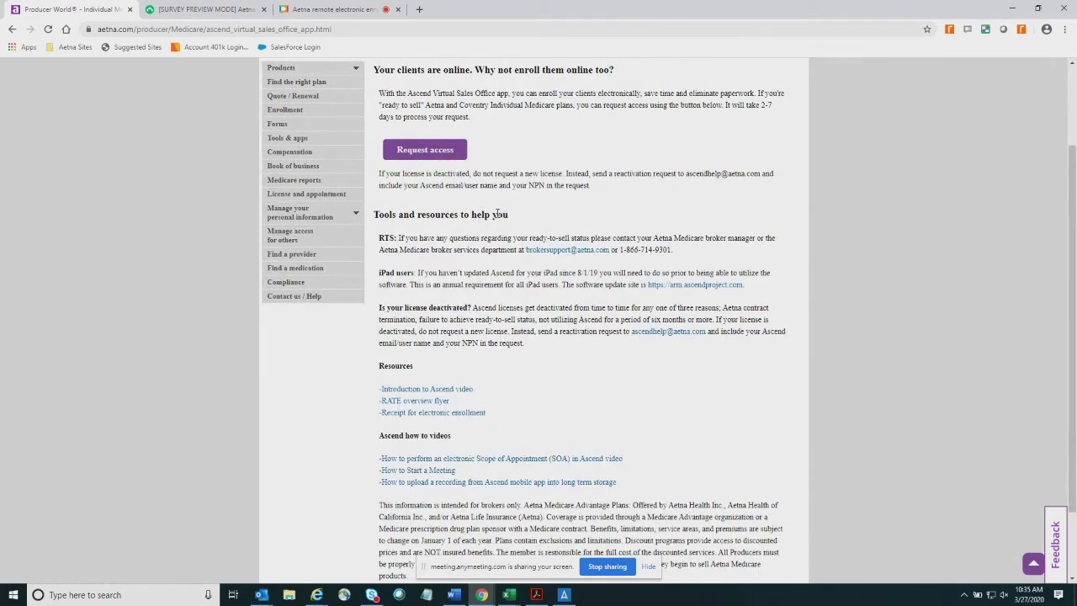
{"action": "triple_click", "coordinate": [497, 214]}
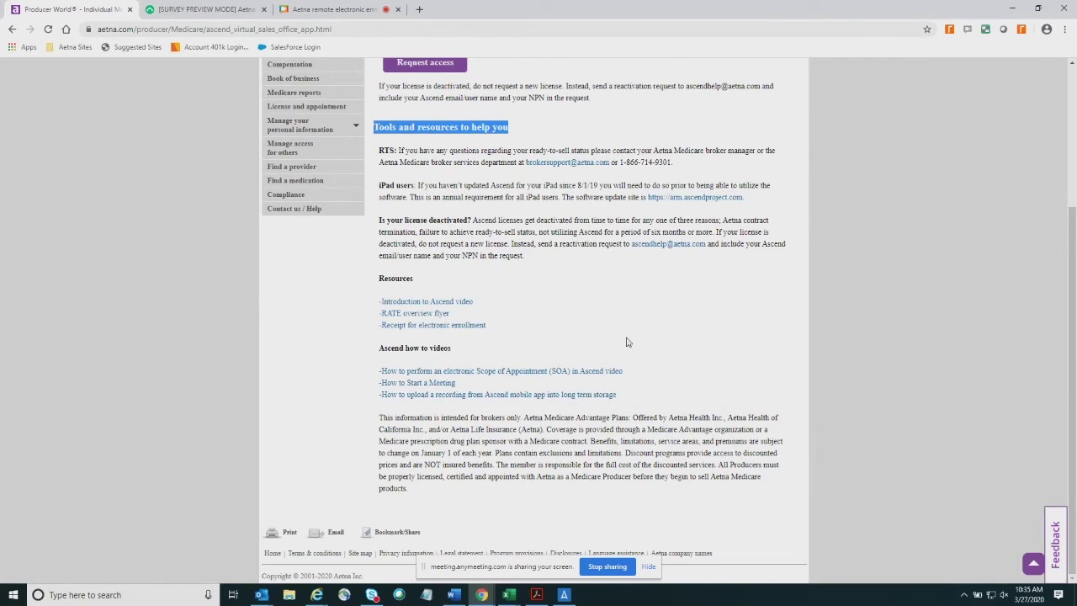
{"action": "scroll", "coordinate": [714, 328], "scroll_direction": "up", "scroll_amount": 1}
{"action": "left_click_drag", "start_coordinate": [728, 130], "coordinate": [776, 135]}
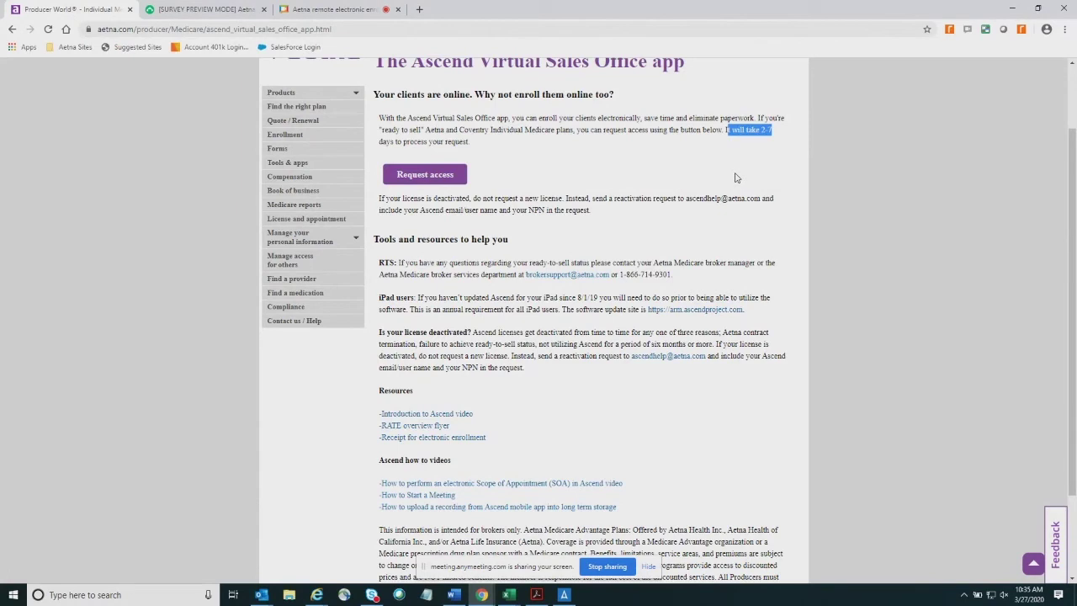
{"action": "left_click", "coordinate": [705, 179]}
Switch to the 'FW: Welcome to Ascend from Aetna' email in Outlook
{"action": "scroll", "coordinate": [617, 313], "scroll_direction": "down", "scroll_amount": 2}
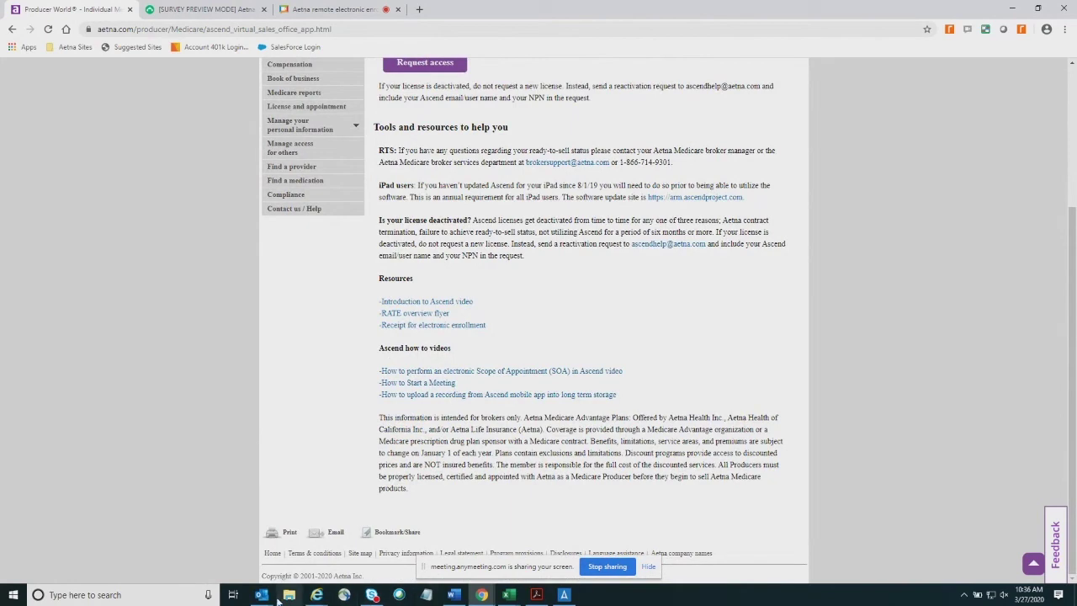
{"action": "mouse_move", "coordinate": [263, 596]}
{"action": "left_click", "coordinate": [437, 547]}
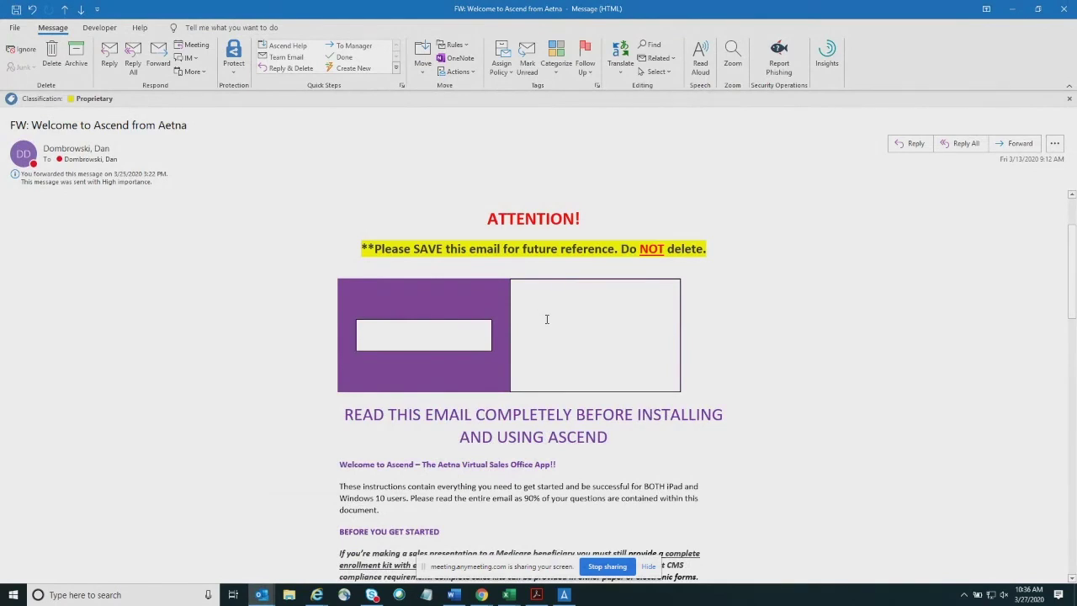
{"action": "scroll", "coordinate": [733, 373], "scroll_direction": "down", "scroll_amount": 1}
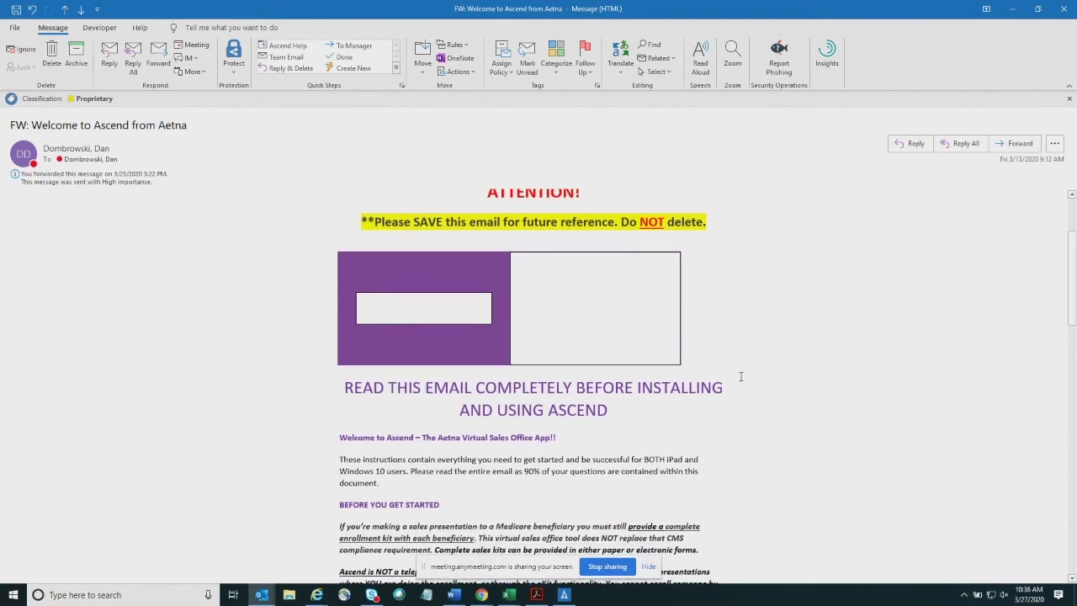
{"action": "scroll", "coordinate": [741, 376], "scroll_direction": "down", "scroll_amount": 3}
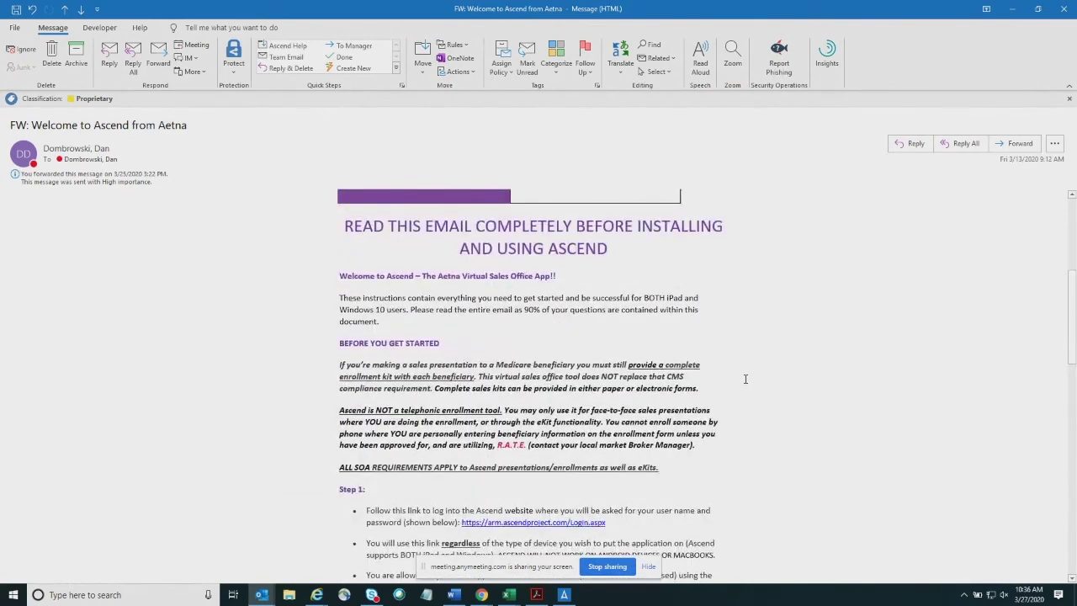
{"action": "scroll", "coordinate": [745, 379], "scroll_direction": "down", "scroll_amount": 1}
{"action": "scroll", "coordinate": [746, 380], "scroll_direction": "down", "scroll_amount": 5}
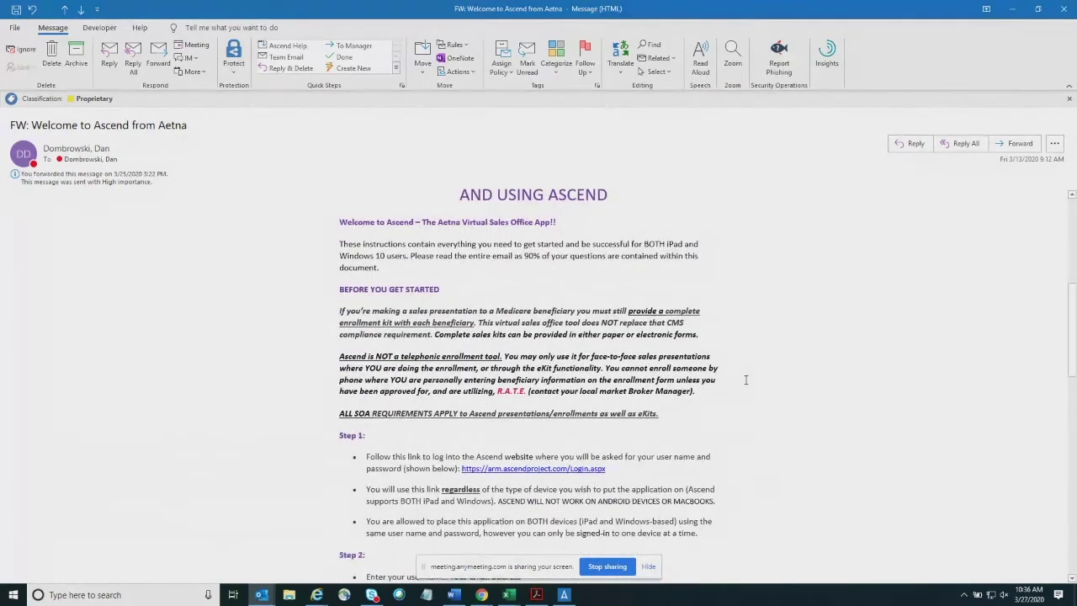
{"action": "scroll", "coordinate": [746, 387], "scroll_direction": "down", "scroll_amount": 1}
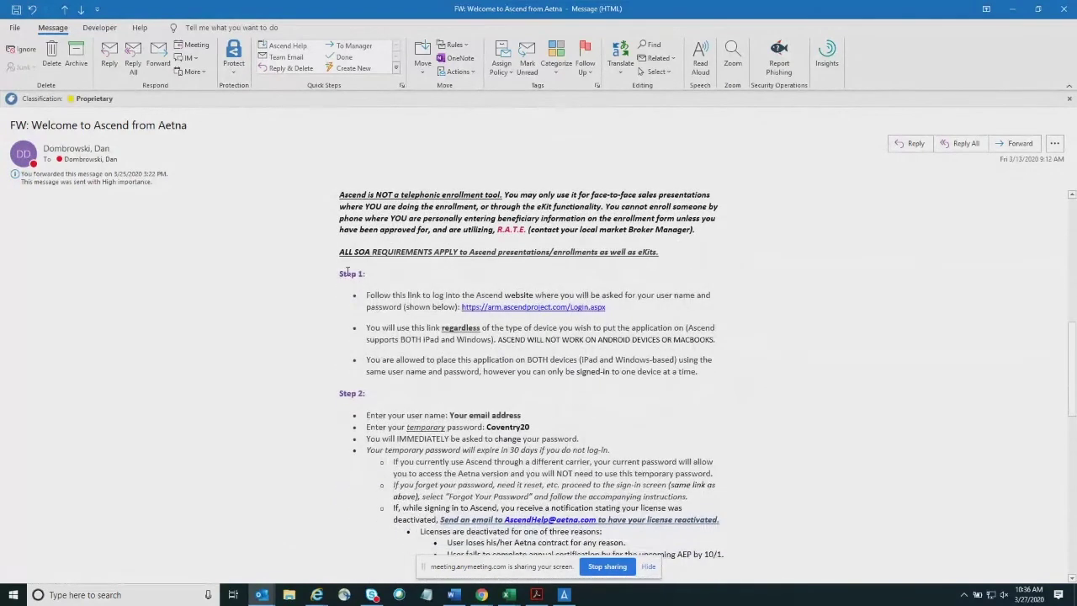
{"action": "left_click_drag", "start_coordinate": [371, 275], "coordinate": [344, 283]}
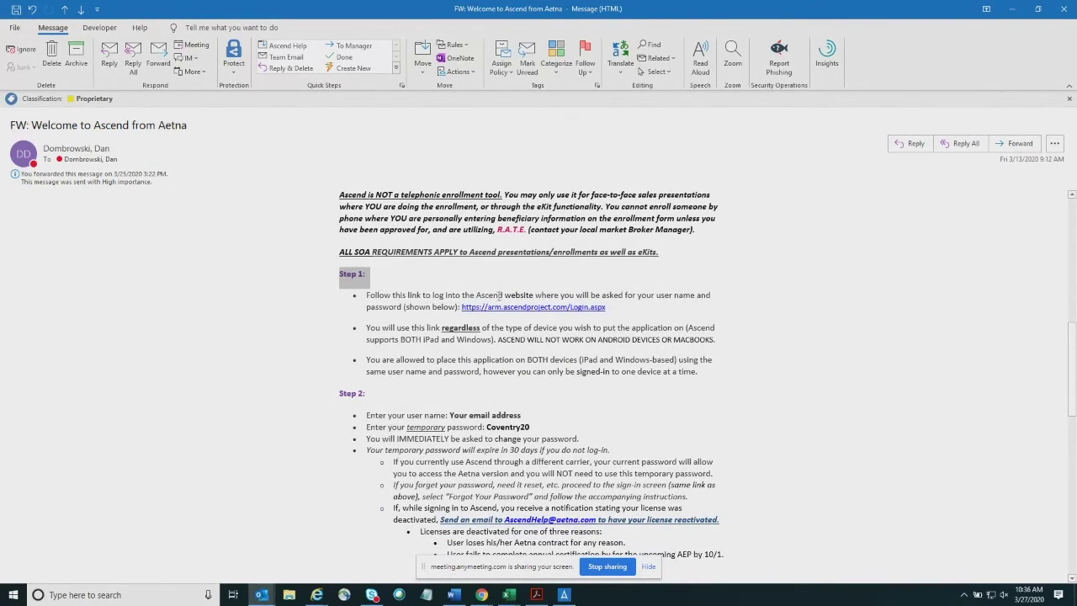
{"action": "left_click_drag", "start_coordinate": [605, 308], "coordinate": [462, 308]}
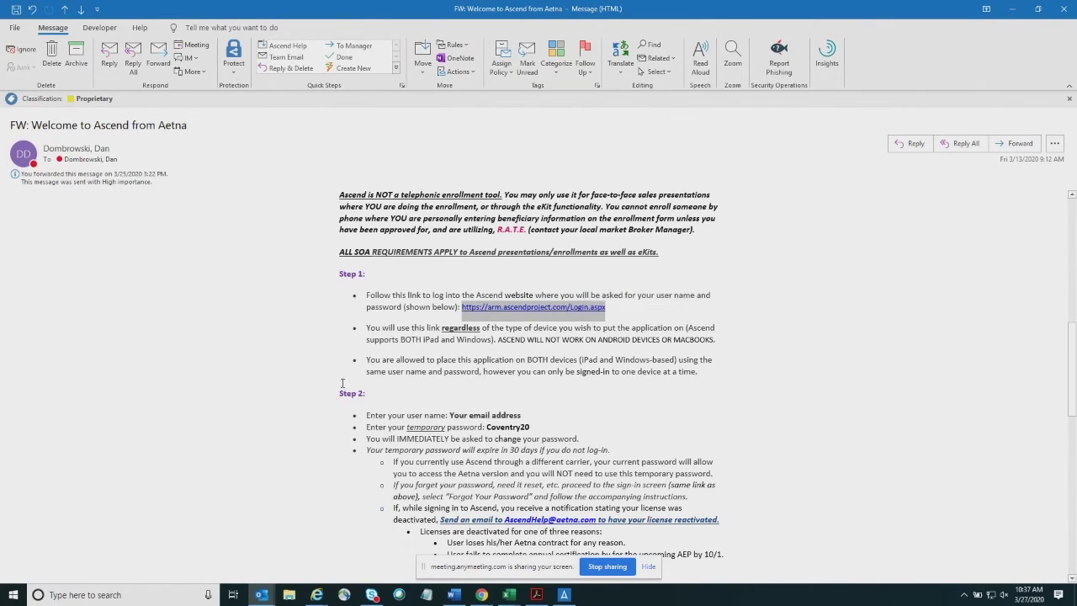
{"action": "left_click_drag", "start_coordinate": [370, 396], "coordinate": [342, 393]}
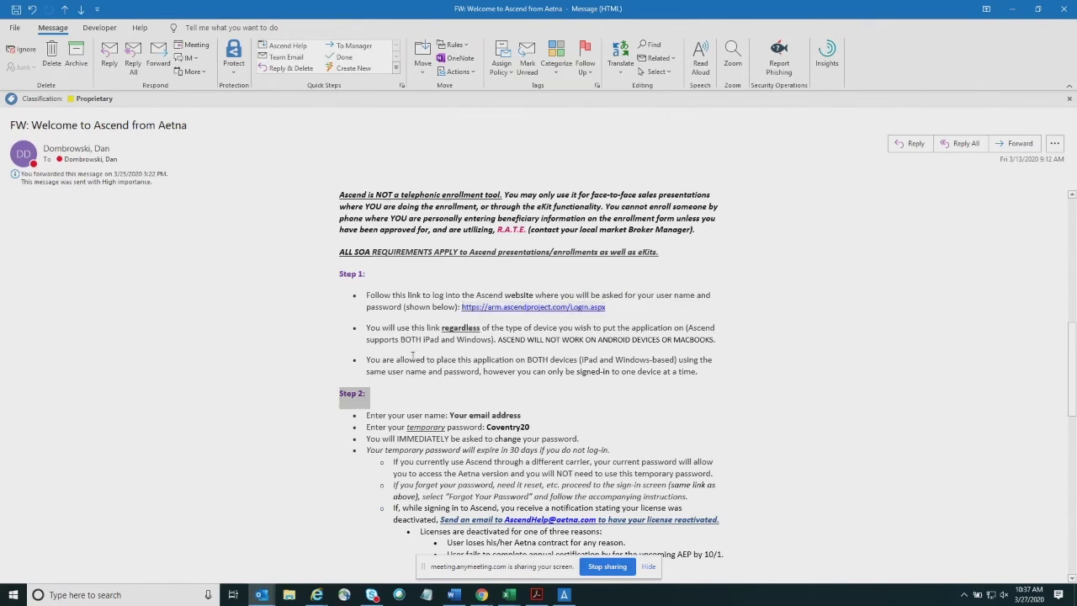
{"action": "scroll", "coordinate": [567, 387], "scroll_direction": "down", "scroll_amount": 3}
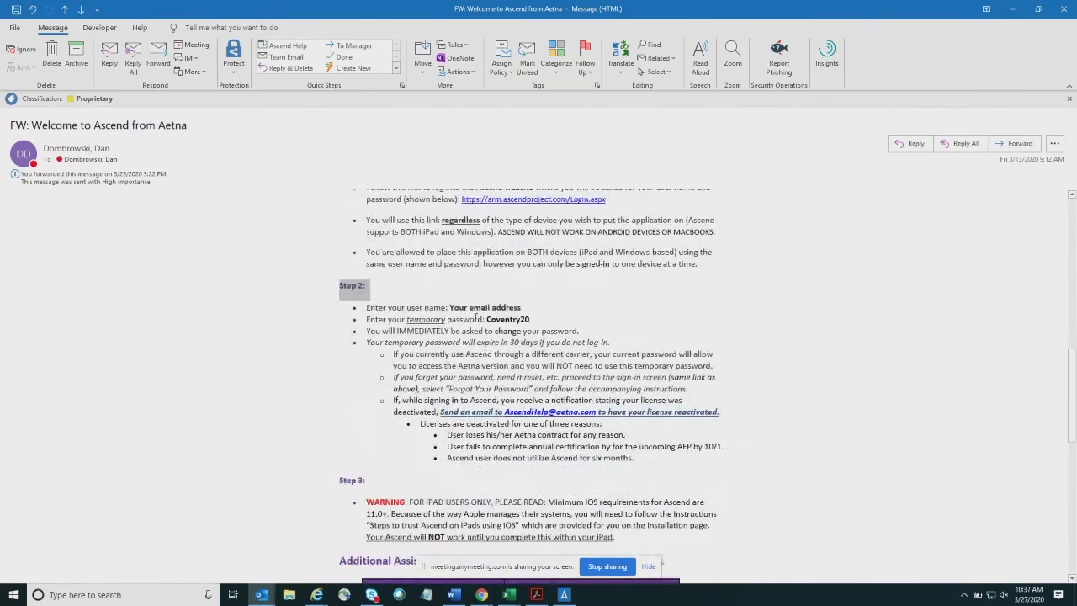
{"action": "left_click_drag", "start_coordinate": [525, 308], "coordinate": [367, 311]}
{"action": "left_click", "coordinate": [558, 317]}
{"action": "left_click_drag", "start_coordinate": [533, 319], "coordinate": [486, 319]}
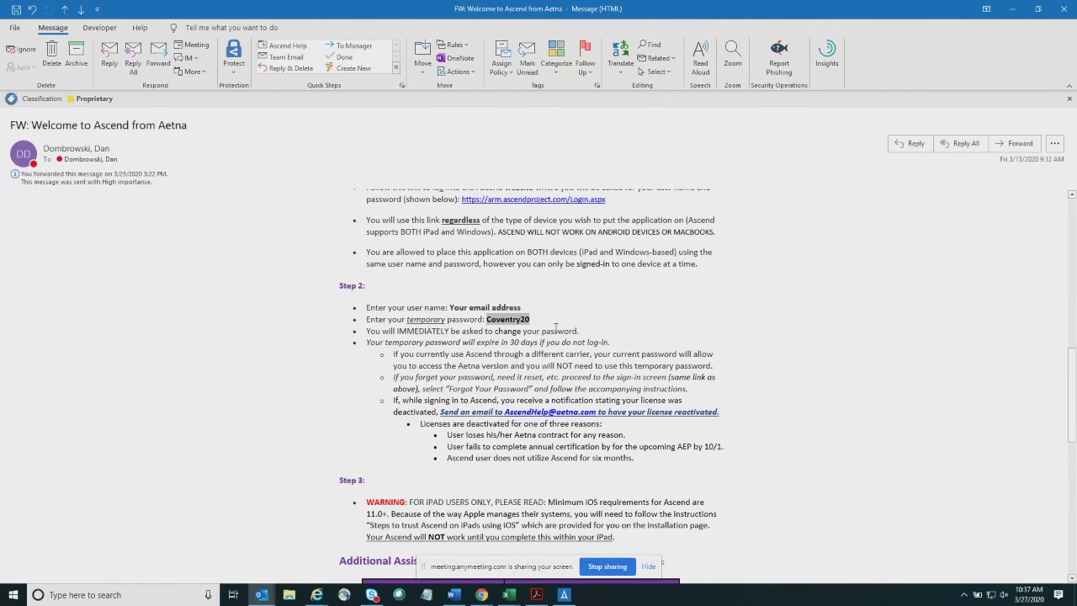
{"action": "scroll", "coordinate": [562, 328], "scroll_direction": "down", "scroll_amount": 3}
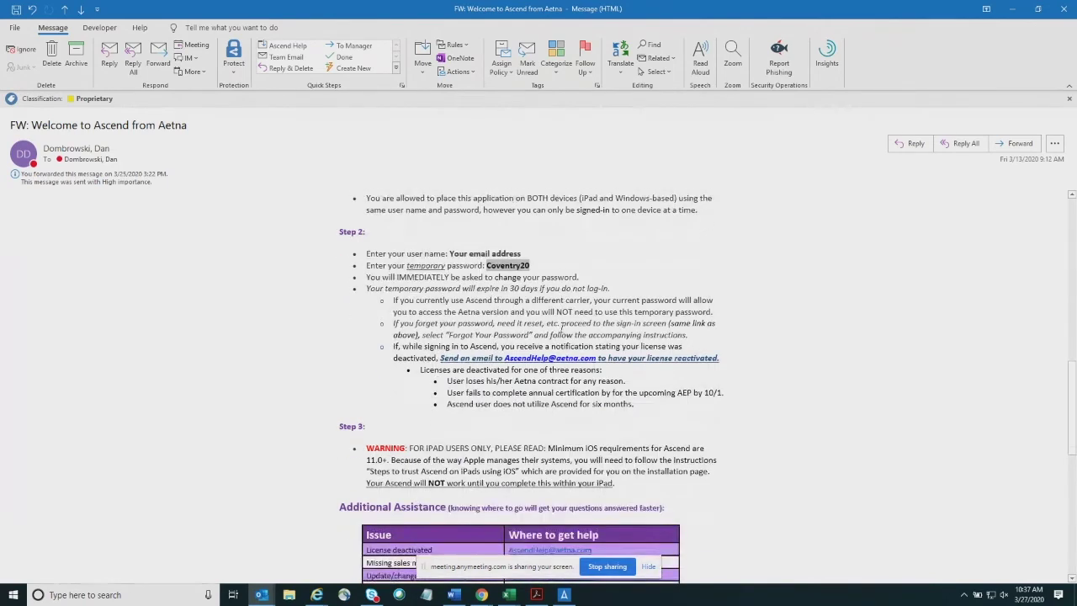
{"action": "scroll", "coordinate": [564, 332], "scroll_direction": "down", "scroll_amount": 4}
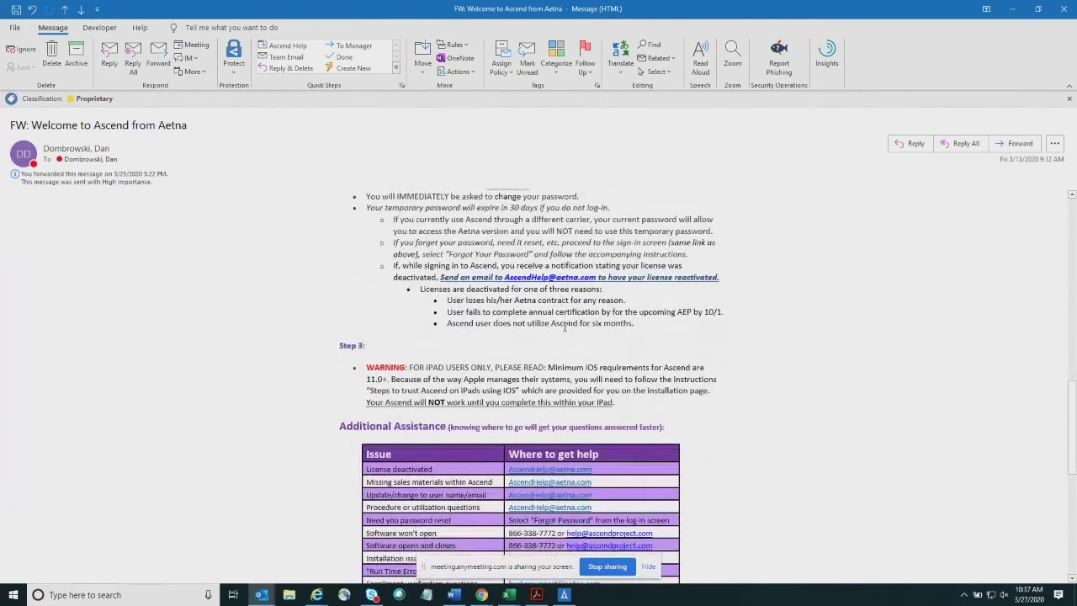
{"action": "scroll", "coordinate": [564, 327], "scroll_direction": "down", "scroll_amount": 3}
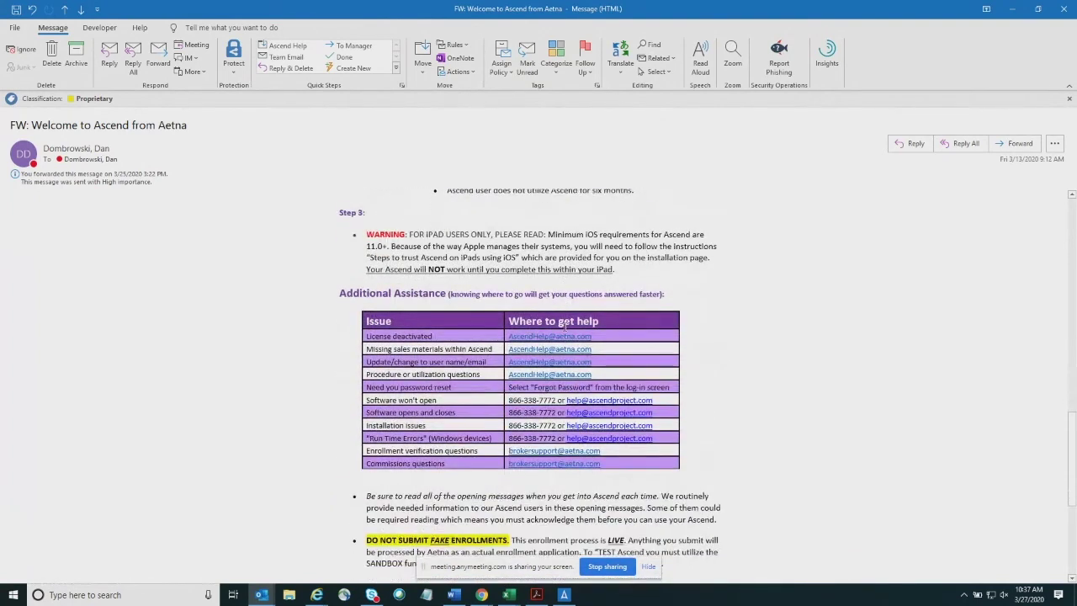
{"action": "scroll", "coordinate": [579, 337], "scroll_direction": "down", "scroll_amount": 3}
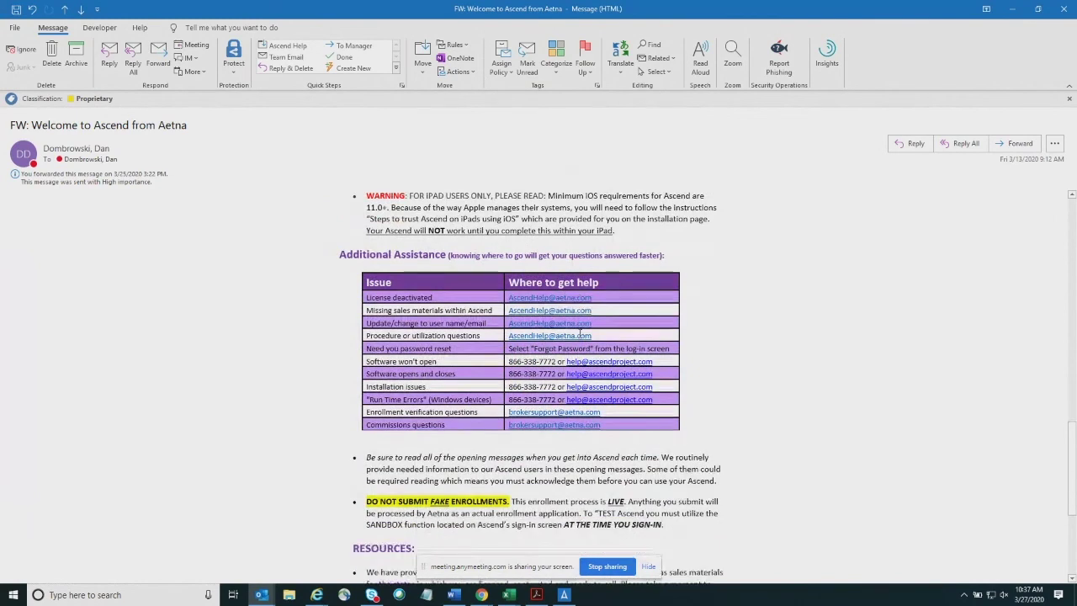
{"action": "left_click", "coordinate": [1073, 578]}
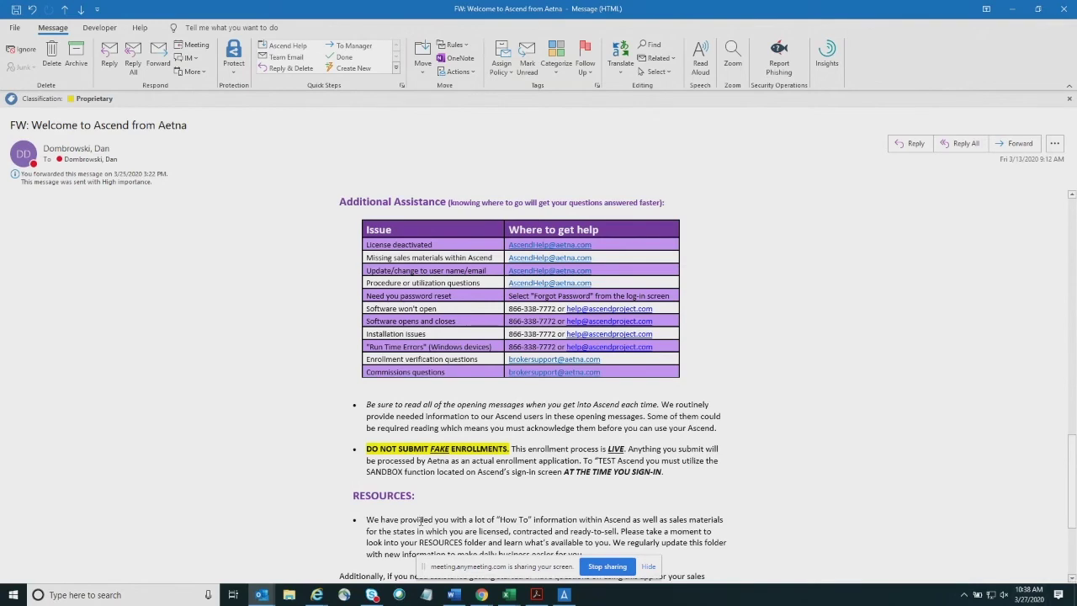
{"action": "left_click_drag", "start_coordinate": [367, 472], "coordinate": [437, 473]}
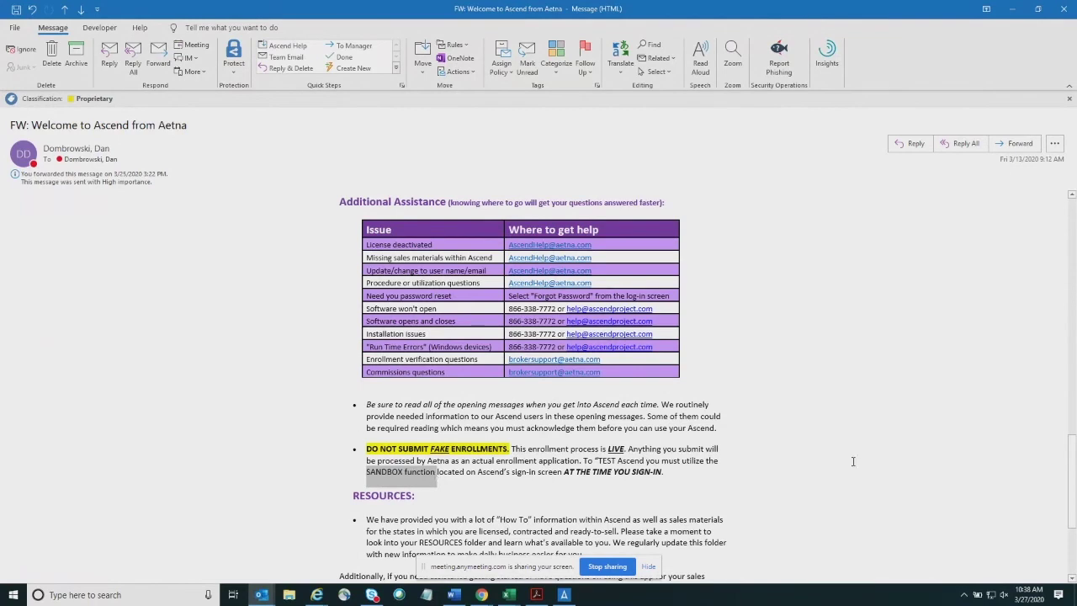
{"action": "scroll", "coordinate": [849, 407], "scroll_direction": "down", "scroll_amount": 3}
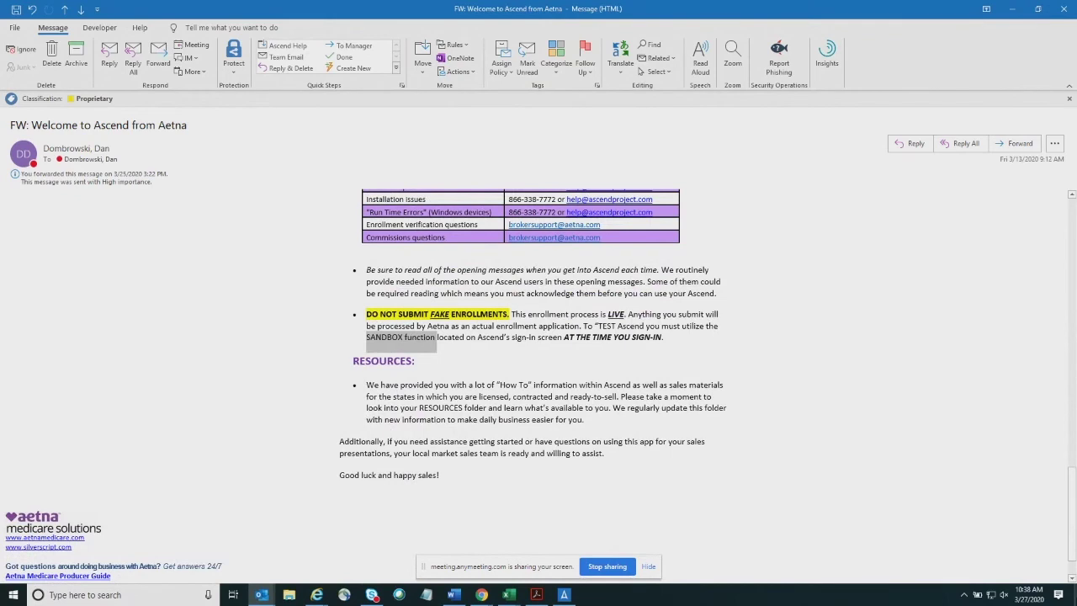
Show the desktop, move the Ascend shortcut, launch Ascend and dismiss the already-running message
{"action": "key", "text": "super+d"}
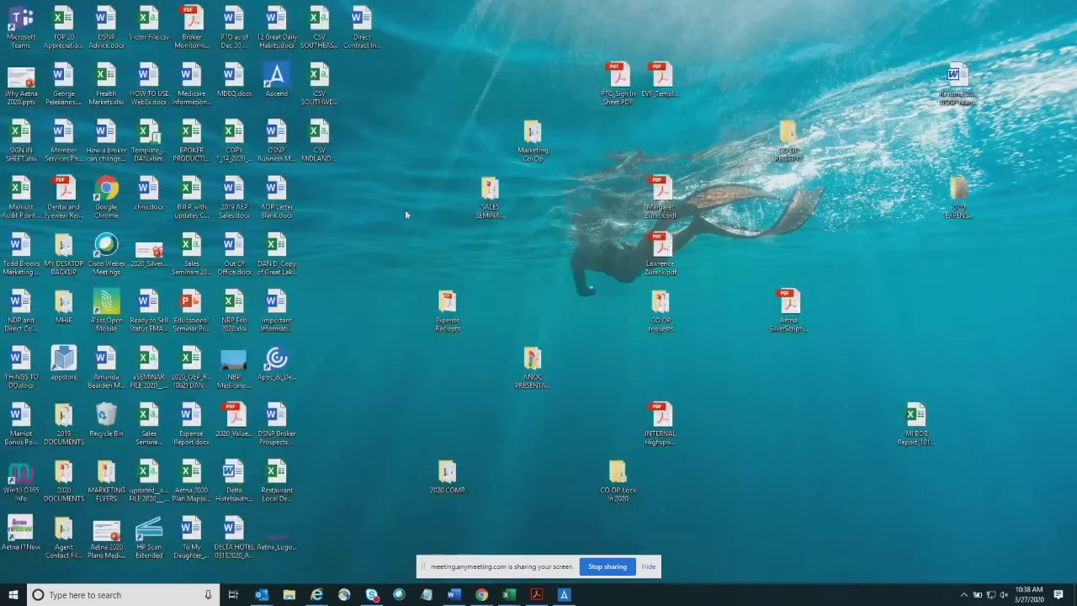
{"action": "left_click", "coordinate": [278, 80]}
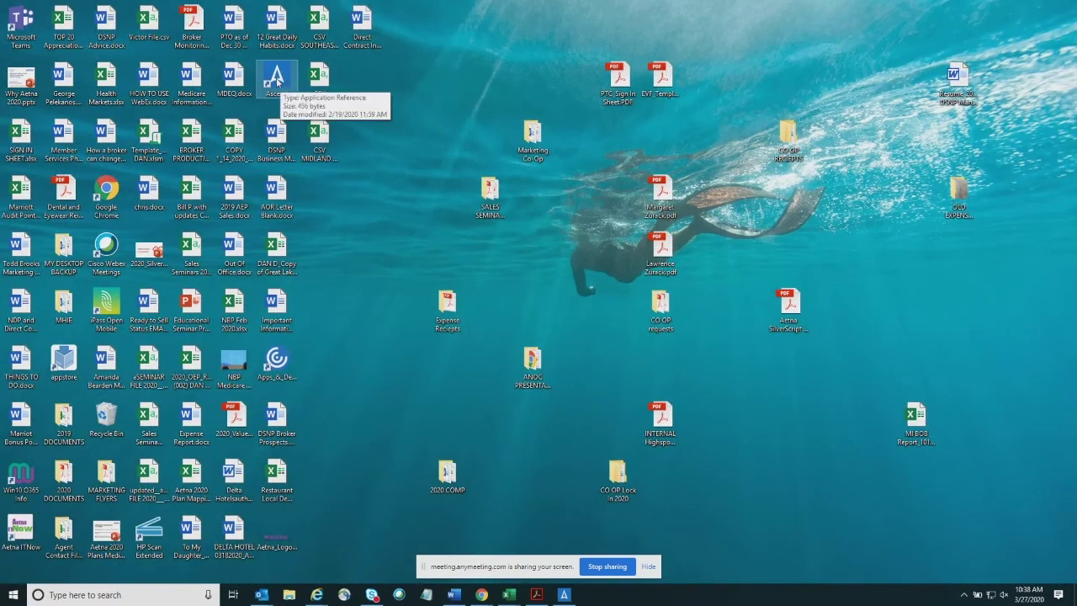
{"action": "left_click_drag", "start_coordinate": [277, 79], "coordinate": [465, 93]}
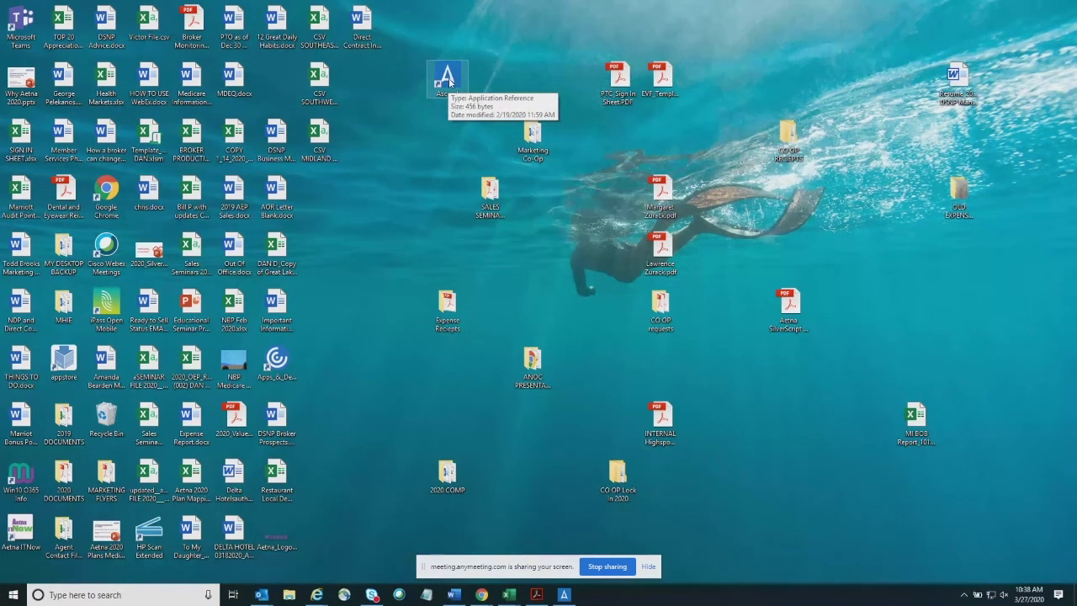
{"action": "double_click", "coordinate": [447, 77]}
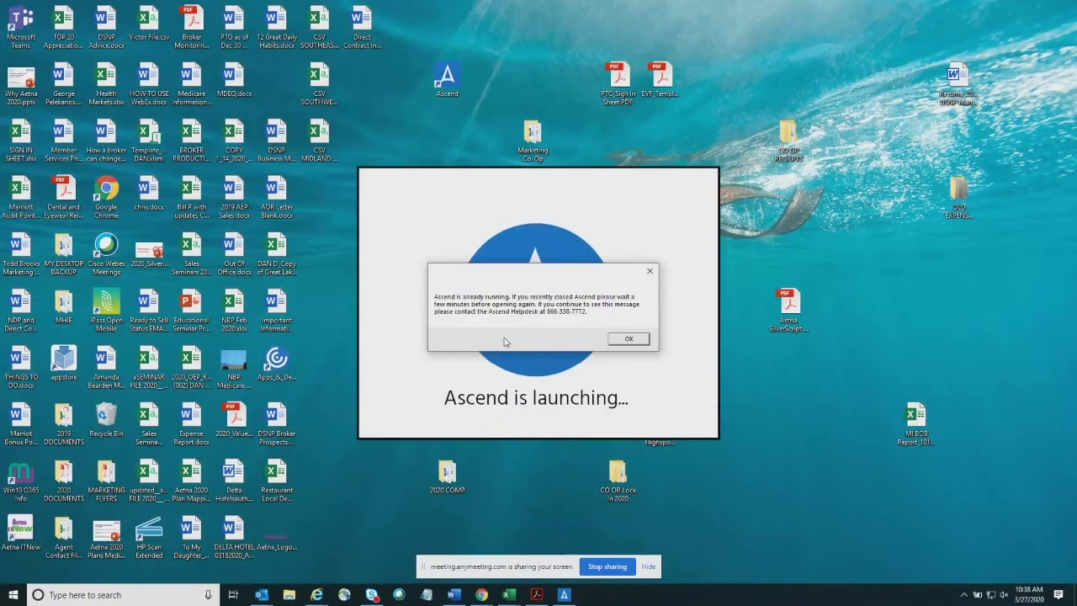
{"action": "left_click", "coordinate": [635, 339]}
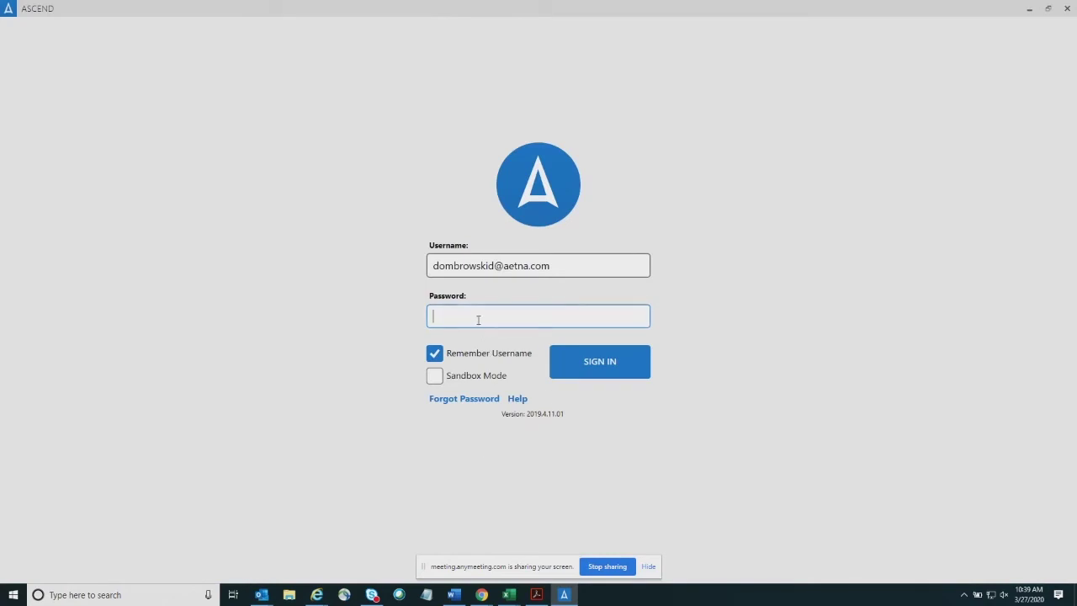
Enter the account password, enable Sandbox Mode, acknowledge its notice, and sign in
{"action": "type", "text": "••••••••••"}
{"action": "left_click", "coordinate": [436, 379]}
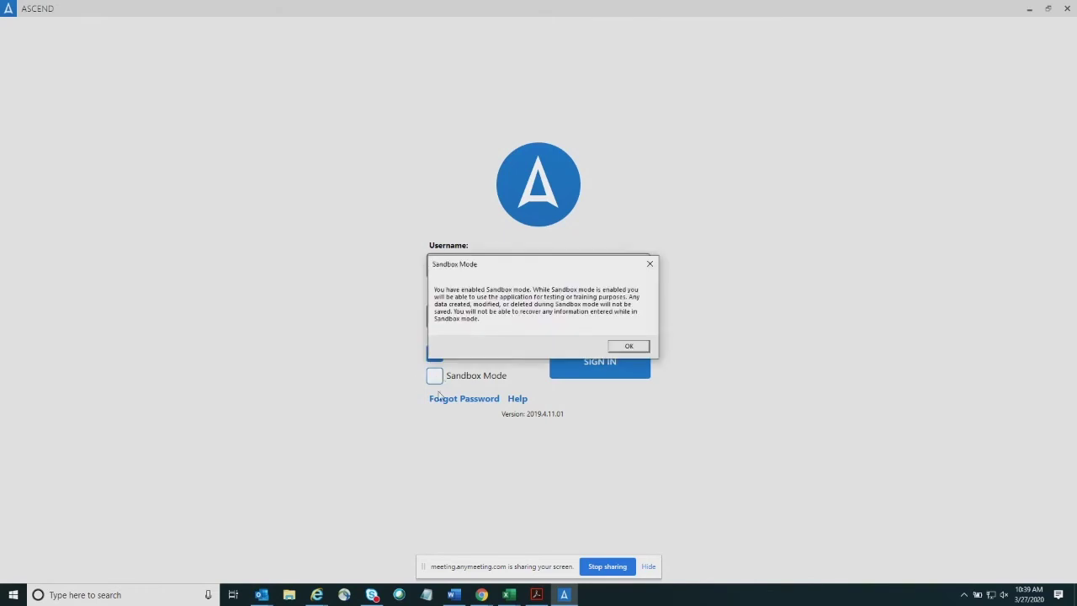
{"action": "left_click", "coordinate": [623, 345]}
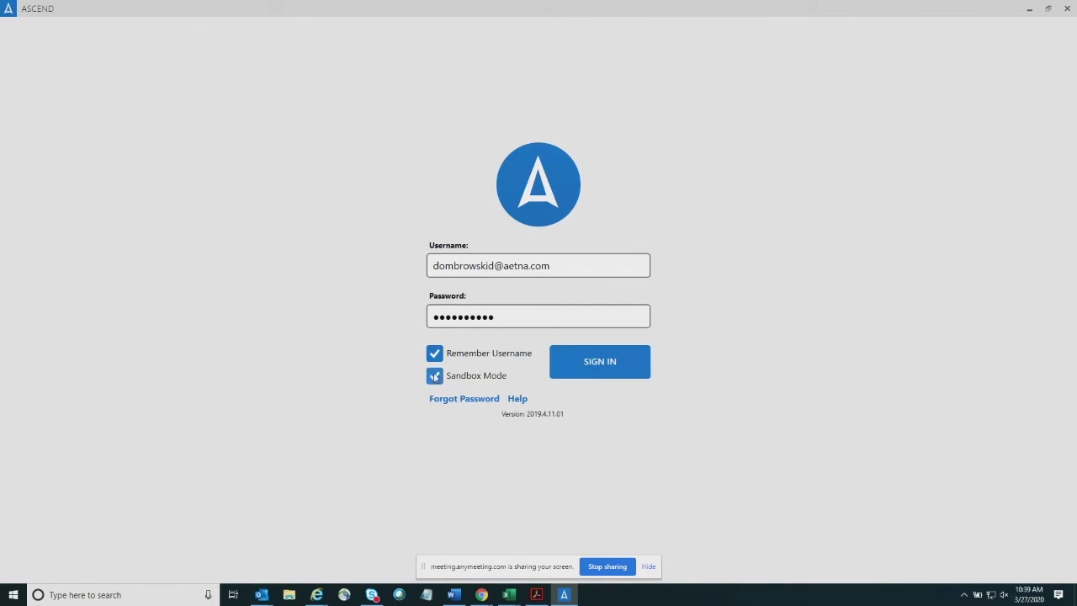
{"action": "left_click", "coordinate": [435, 377]}
{"action": "left_click", "coordinate": [435, 377]}
{"action": "left_click", "coordinate": [615, 352]}
{"action": "left_click", "coordinate": [600, 364]}
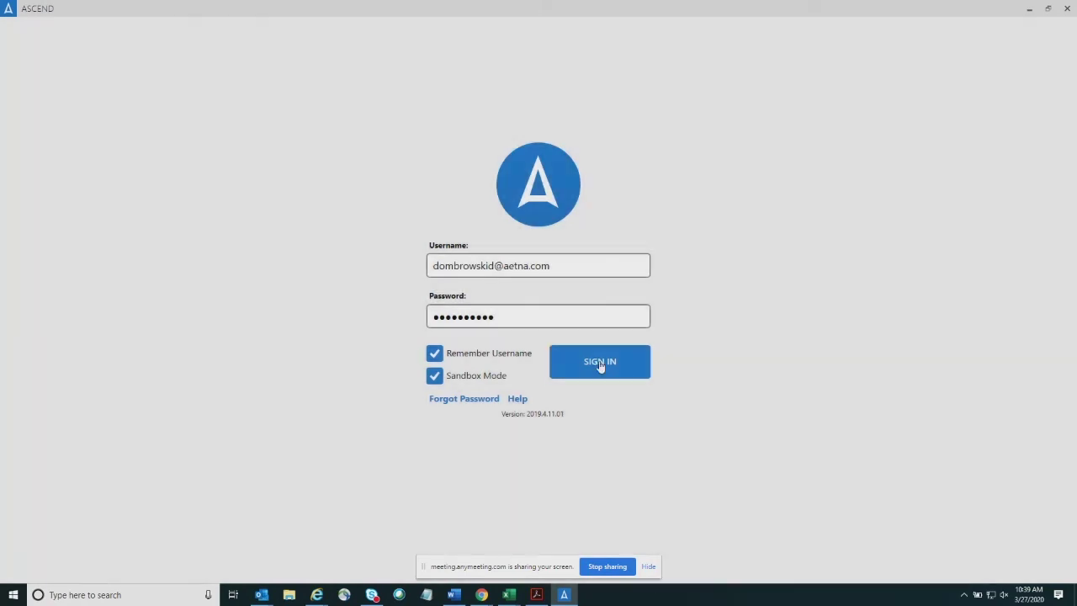
Resubmit the sign-in to reach the Sandbox-mode Home page and pick Email a Quote
{"action": "left_click", "coordinate": [600, 361]}
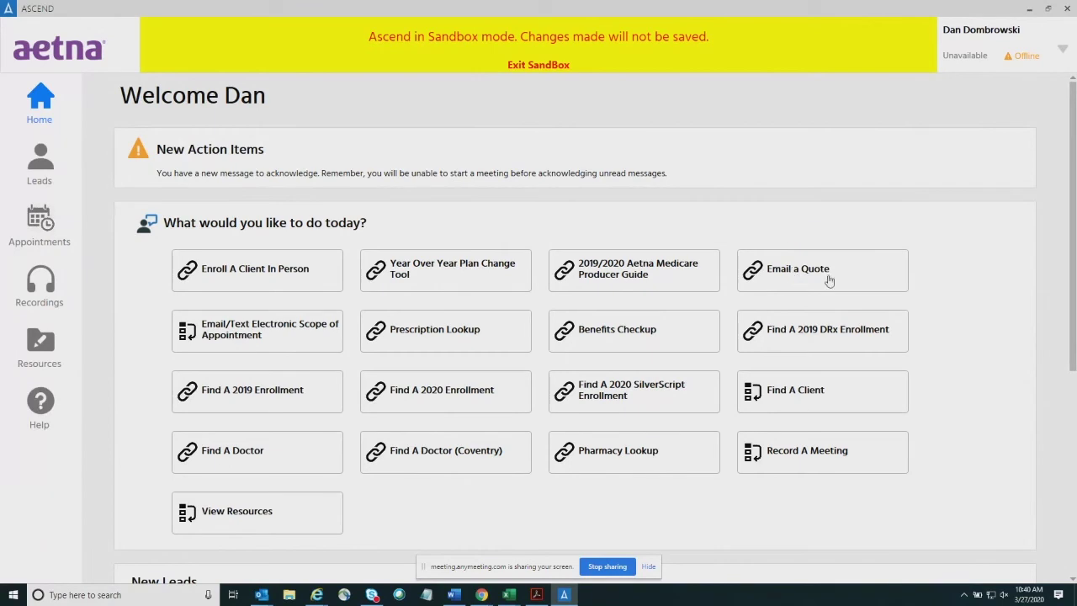
{"action": "left_click", "coordinate": [791, 280]}
Start an Email a Quote for 2020 Plans, answering No to telephonic enrollment
{"action": "left_click", "coordinate": [796, 276]}
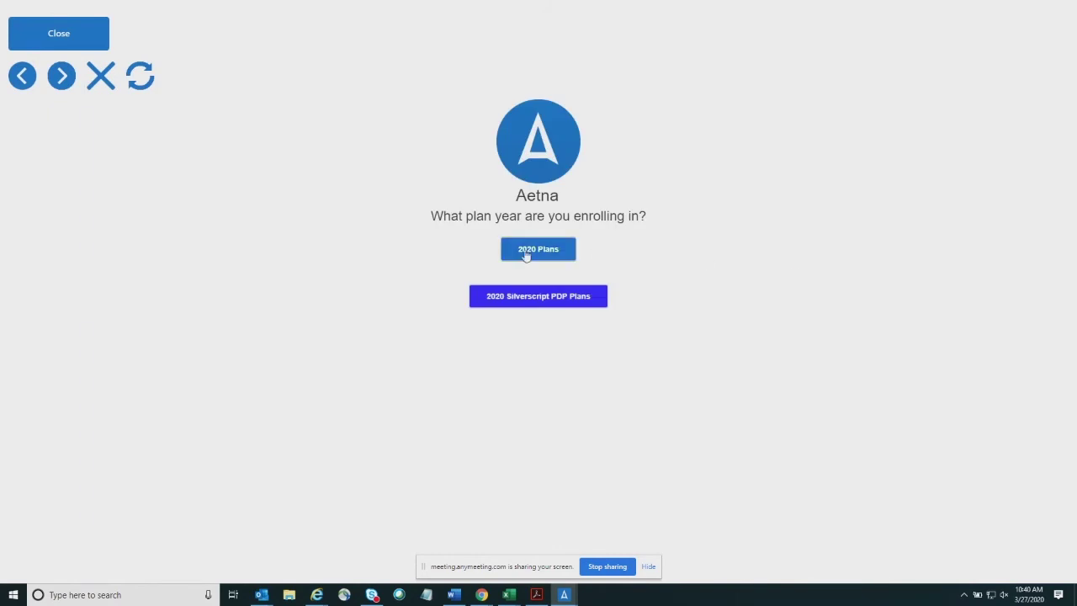
{"action": "left_click", "coordinate": [538, 253]}
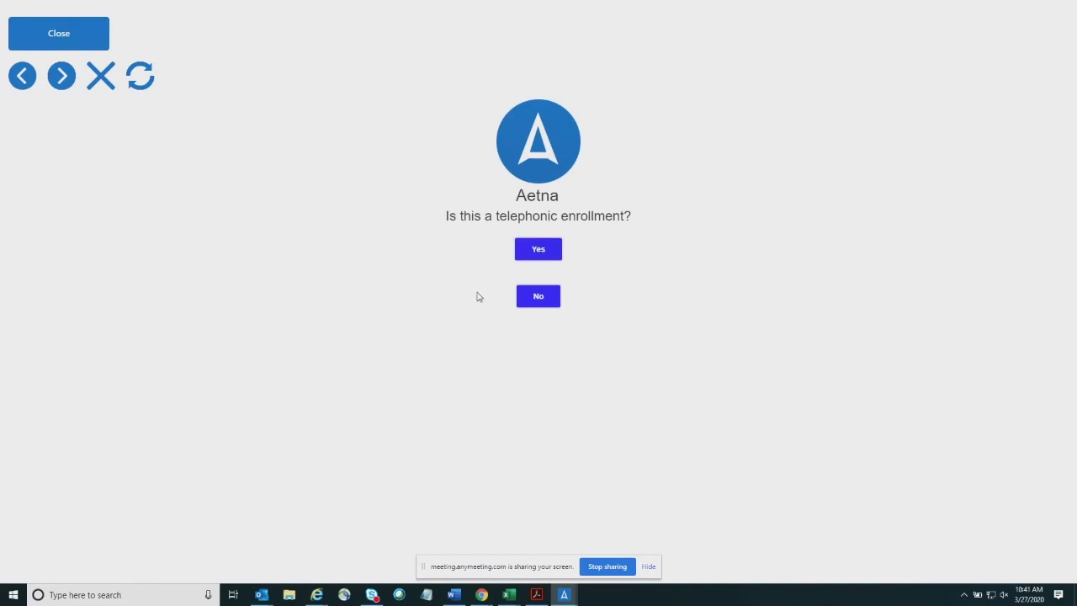
{"action": "left_click", "coordinate": [539, 299]}
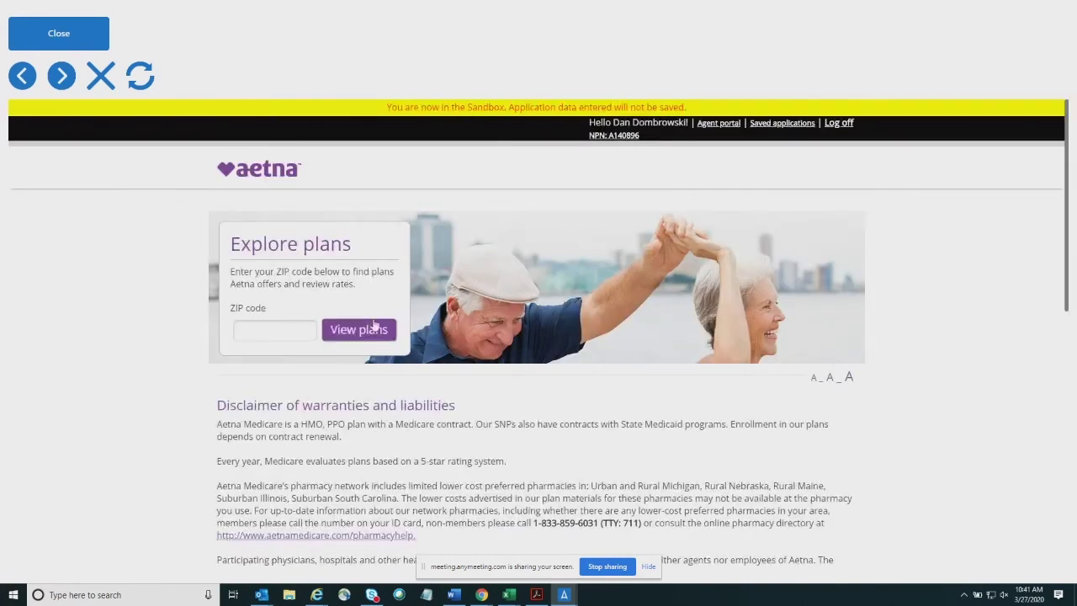
View plans for ZIP code 48085 and skip the pharmacy search
{"action": "left_click", "coordinate": [302, 331]}
{"action": "type", "text": "48085"}
{"action": "left_click", "coordinate": [348, 331]}
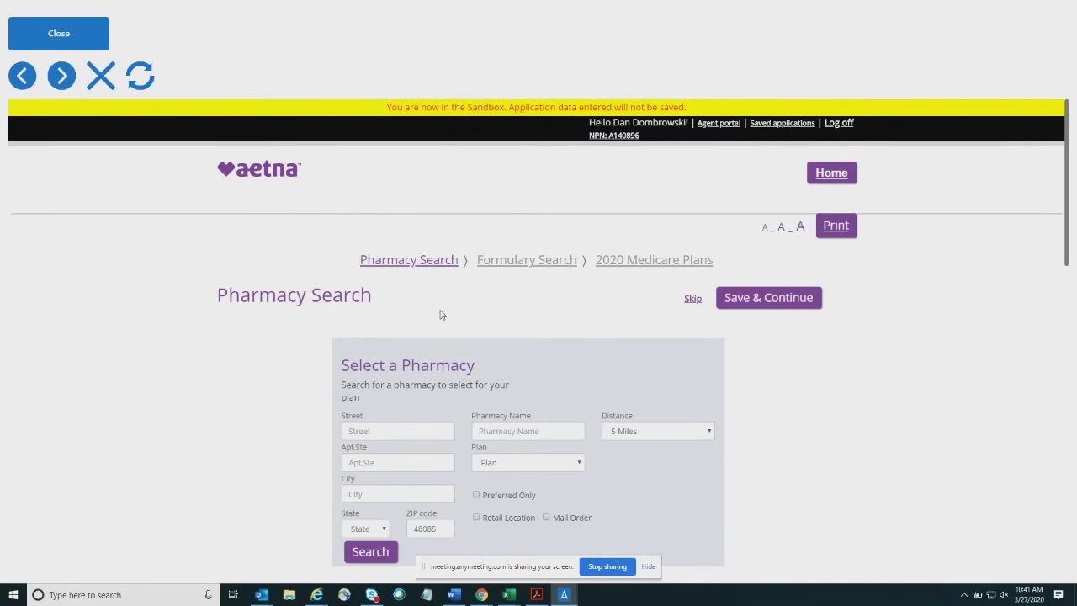
{"action": "scroll", "coordinate": [460, 311], "scroll_direction": "down", "scroll_amount": 1}
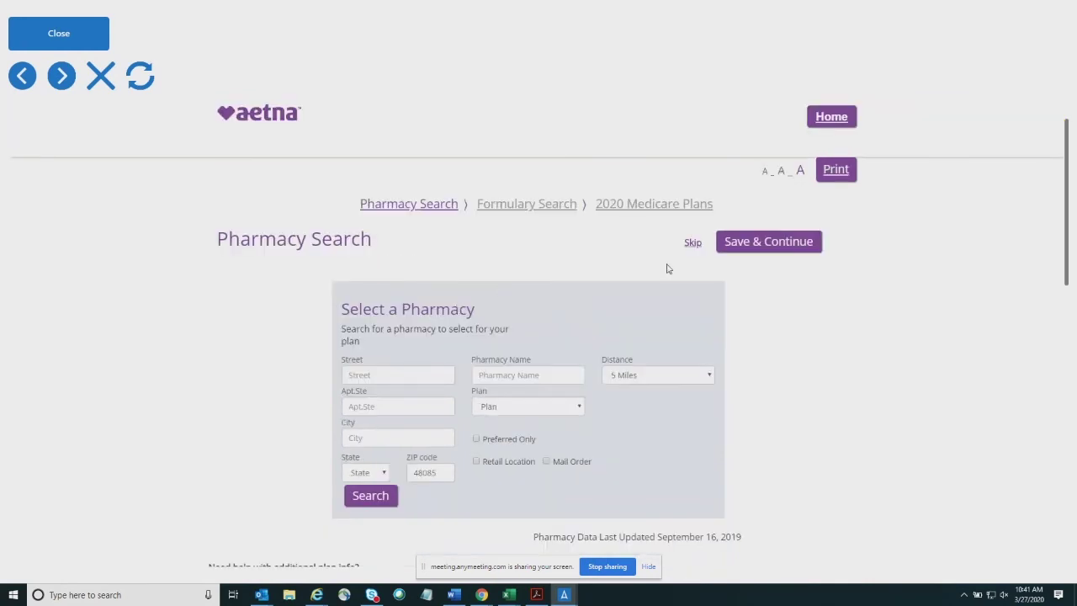
{"action": "left_click", "coordinate": [693, 242]}
{"action": "left_click", "coordinate": [358, 304]}
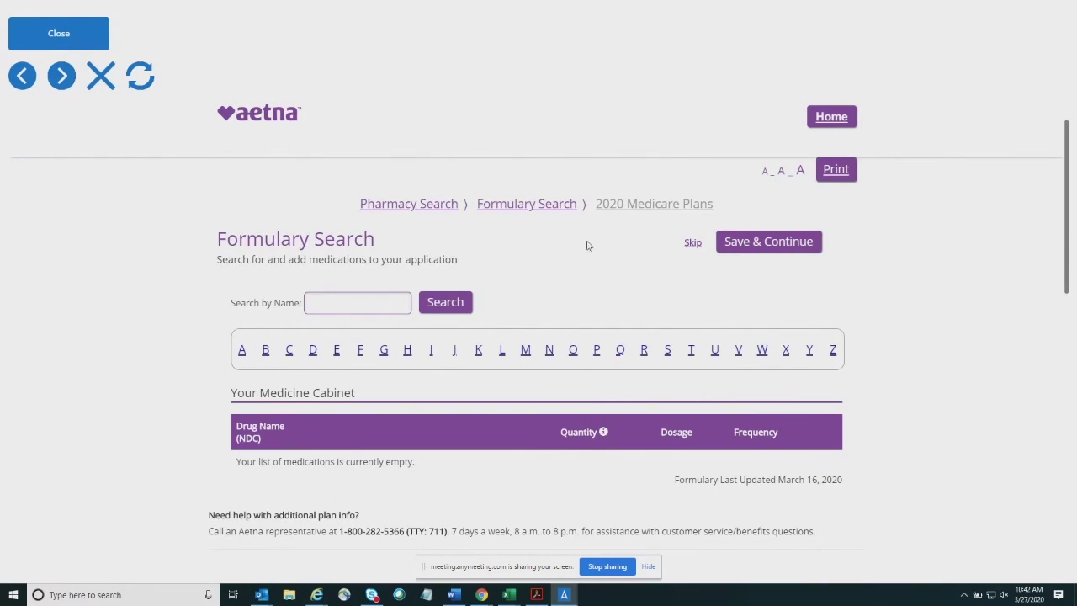
Skip the formulary search and open the Send Quote form on the 2020 Medicare Plans page
{"action": "left_click", "coordinate": [692, 245]}
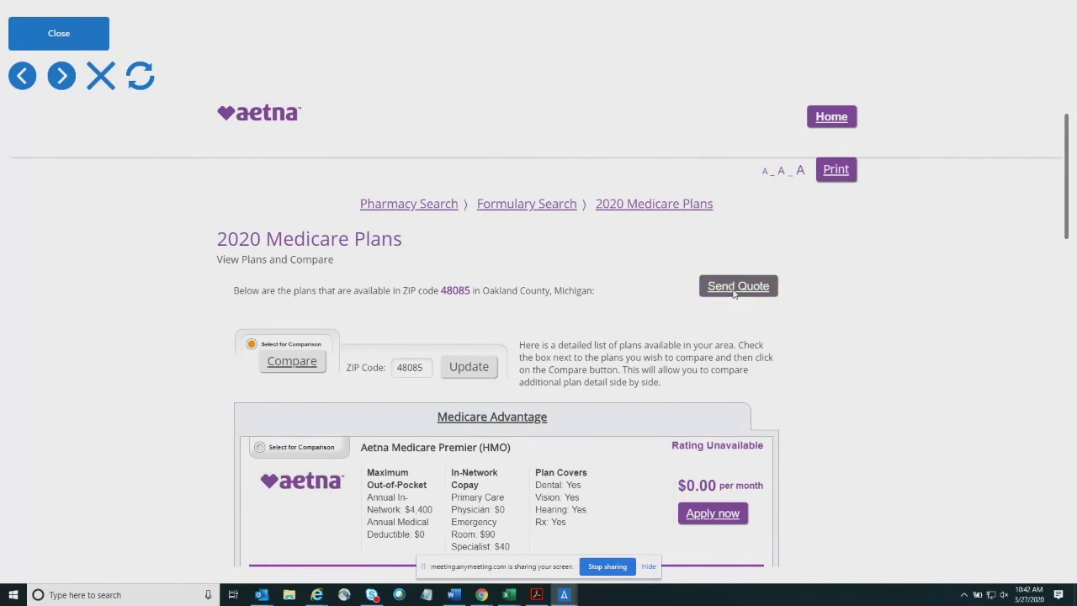
{"action": "left_click", "coordinate": [735, 290]}
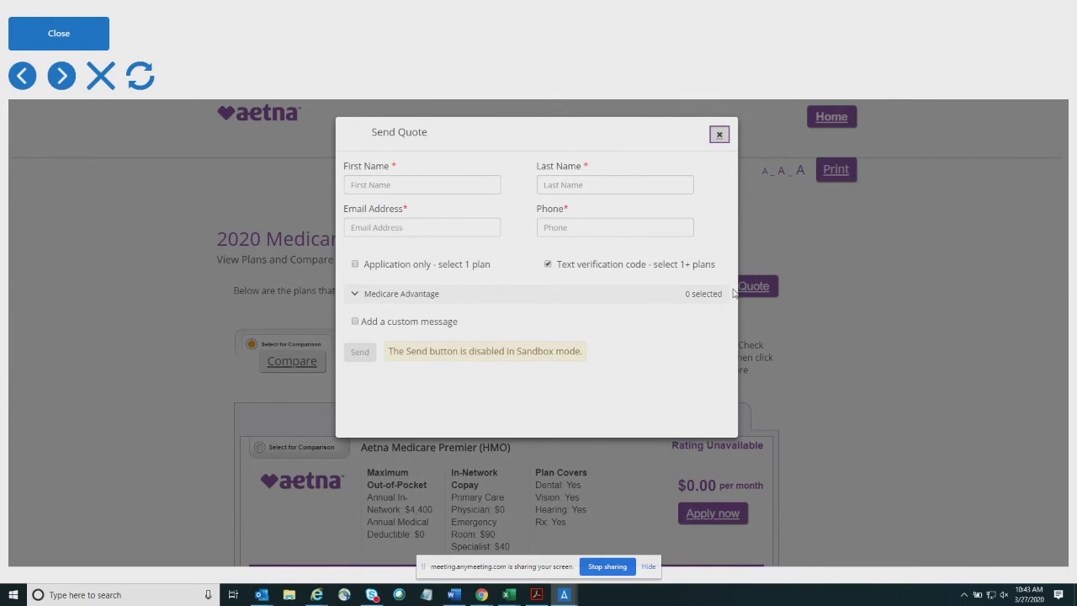
Enter the quote recipient's first name, last name and e-mail address
{"action": "left_click", "coordinate": [401, 185]}
{"action": "key", "text": "Tab"}
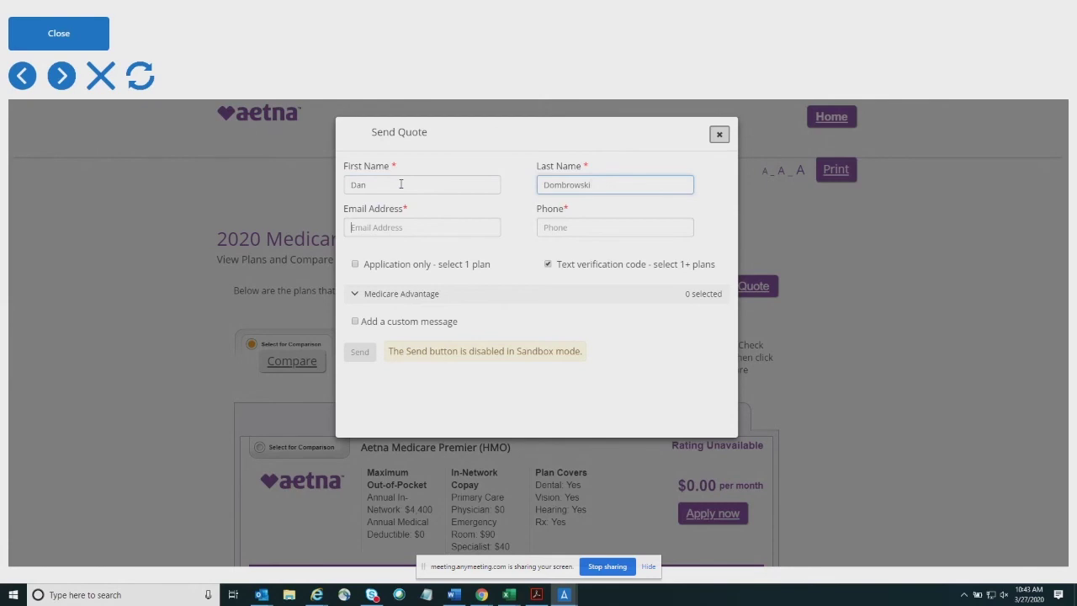
{"action": "key", "text": "Tab"}
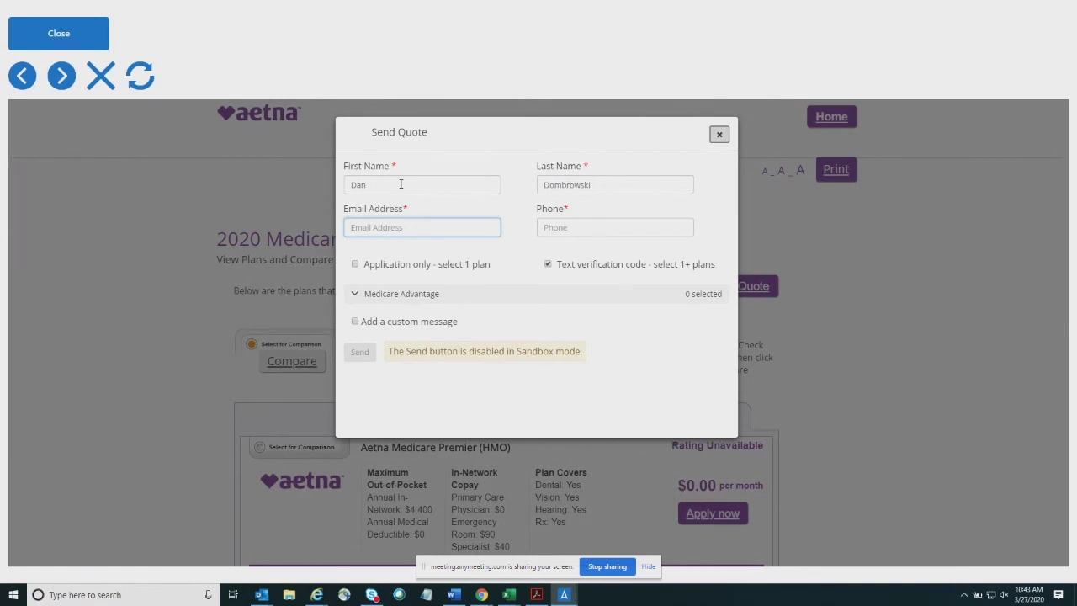
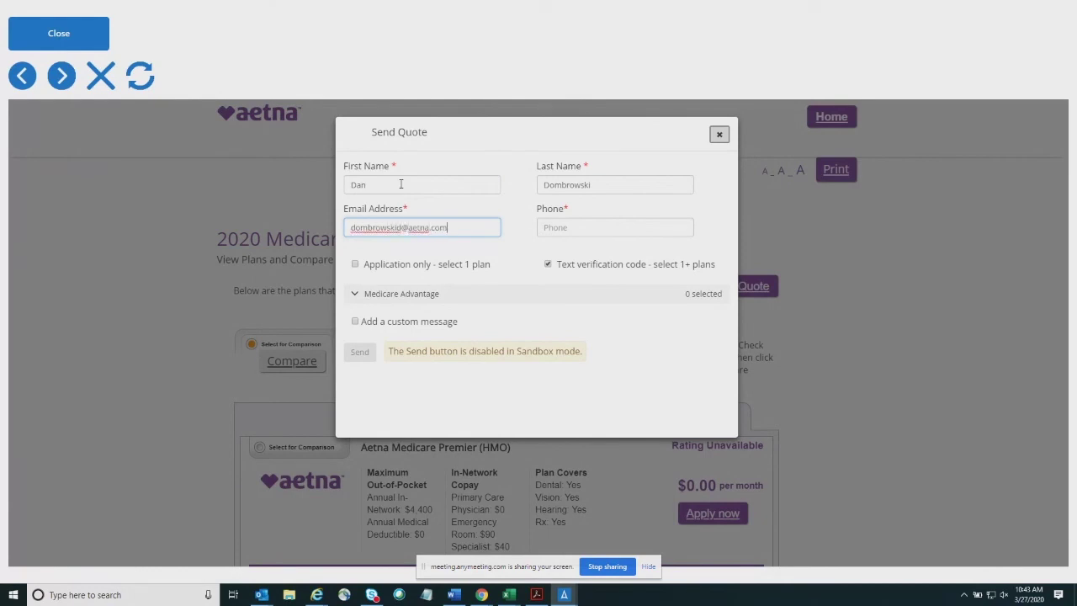
Enter the recipient's phone number, correcting the mistyped digits
{"action": "left_click", "coordinate": [569, 228]}
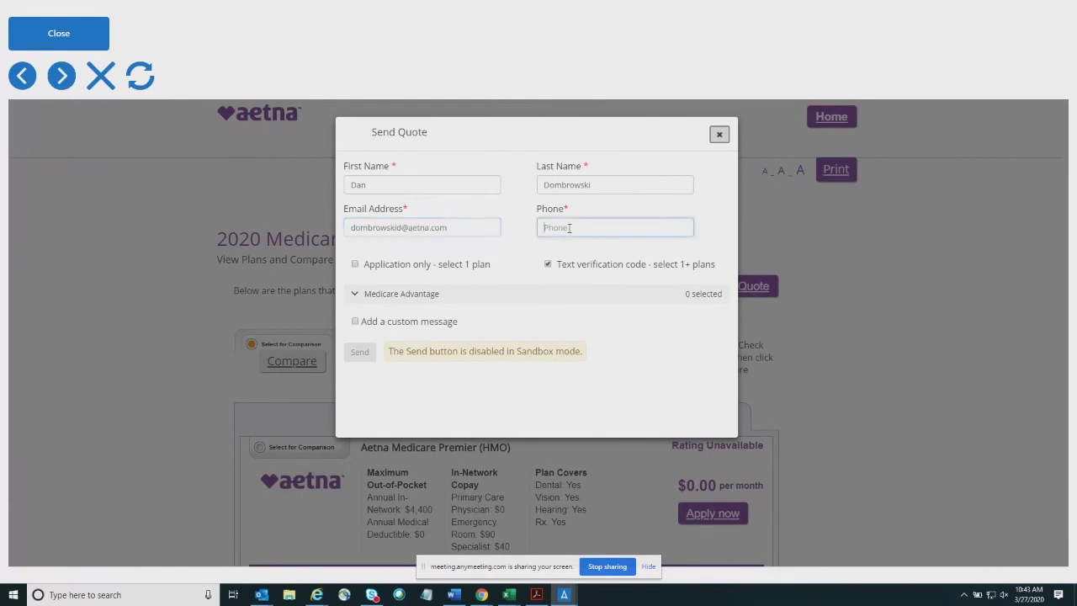
{"action": "key", "text": "BackSpace"}
{"action": "key", "text": "BackSpace"}
{"action": "key", "text": "BackSpace"}
{"action": "key", "text": "BackSpace"}
{"action": "key", "text": "BackSpace"}
{"action": "key", "text": "BackSpace"}
{"action": "left_click", "coordinate": [555, 230]}
{"action": "left_click", "coordinate": [354, 265]}
{"action": "left_click", "coordinate": [548, 265]}
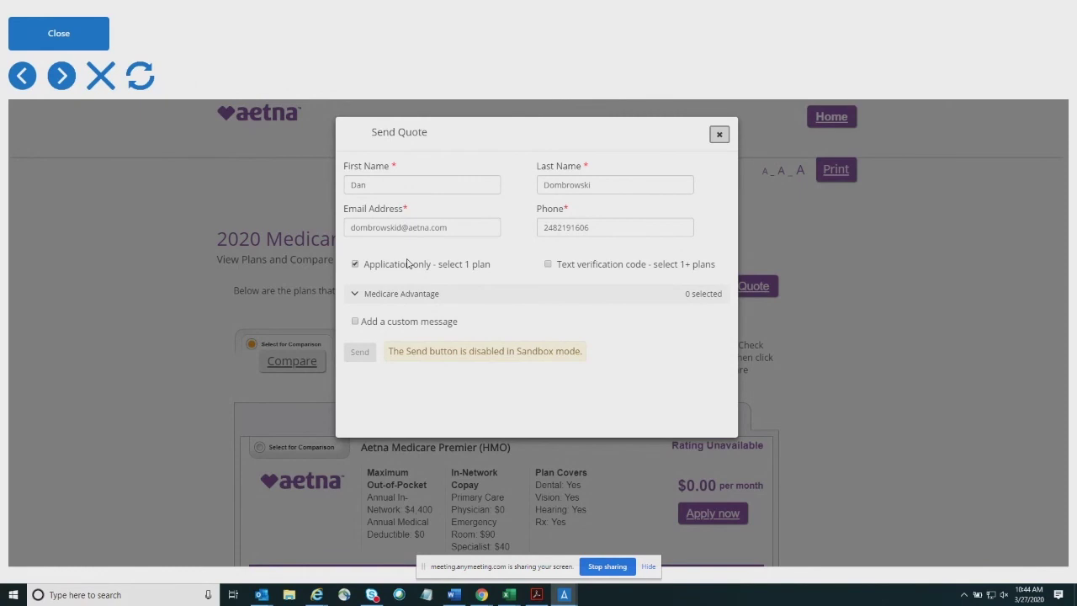
{"action": "left_click_drag", "start_coordinate": [604, 231], "coordinate": [540, 228]}
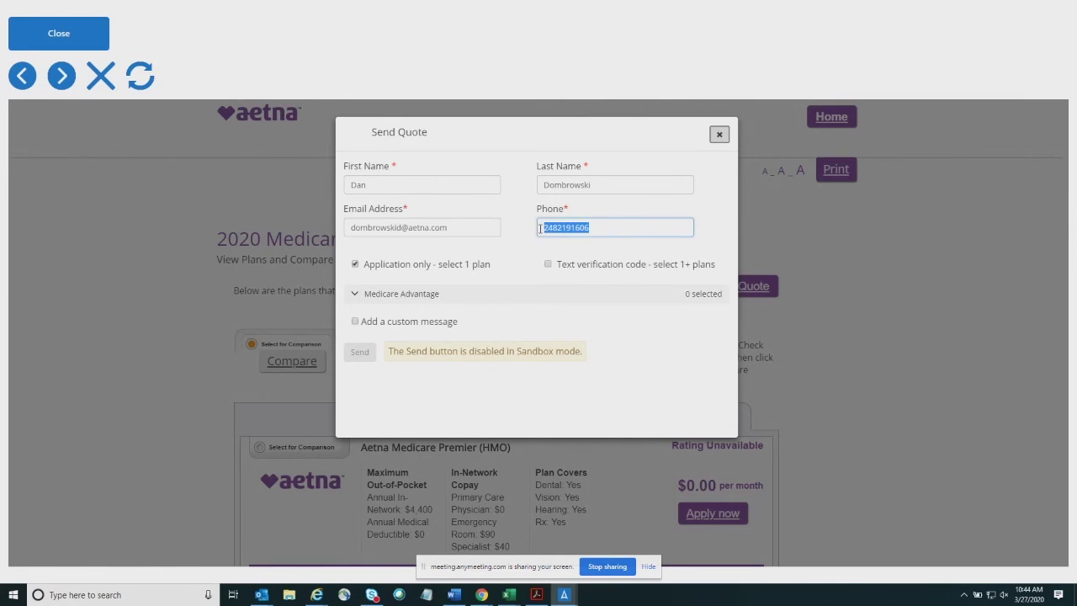
{"action": "left_click", "coordinate": [548, 264]}
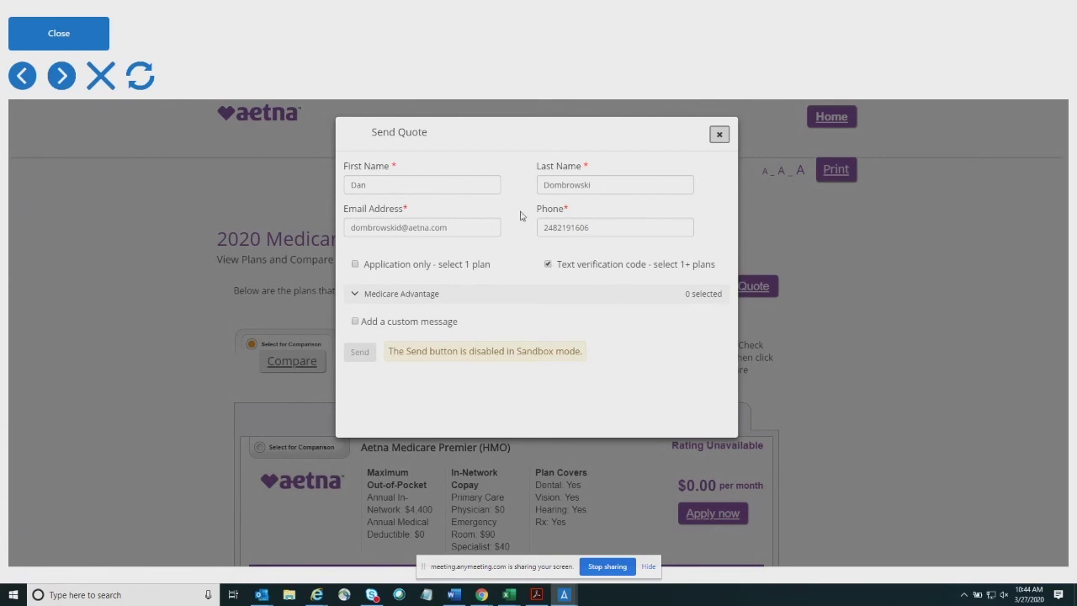
{"action": "left_click", "coordinate": [611, 228]}
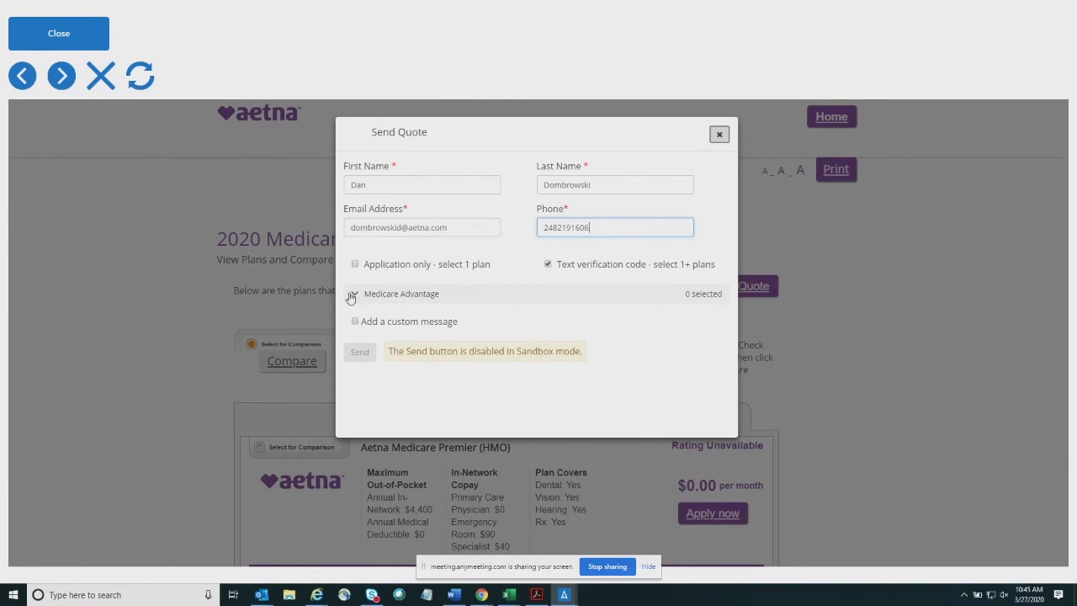
Tick Aetna Medicare Value (PPO) under Medicare Advantage and add the custom message 'Hello.'
{"action": "left_click", "coordinate": [391, 296]}
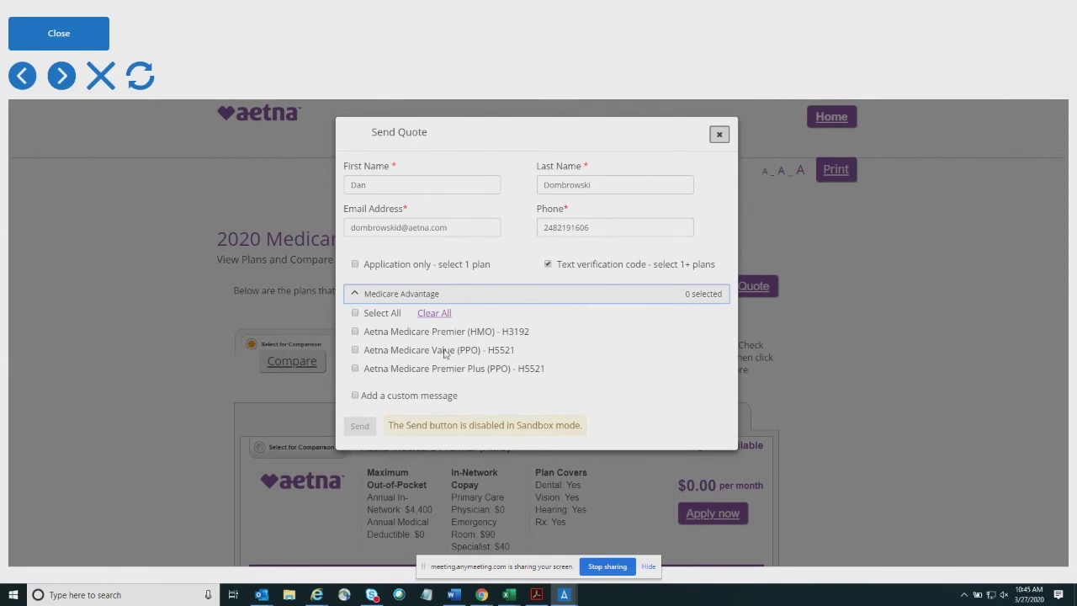
{"action": "left_click", "coordinate": [357, 350]}
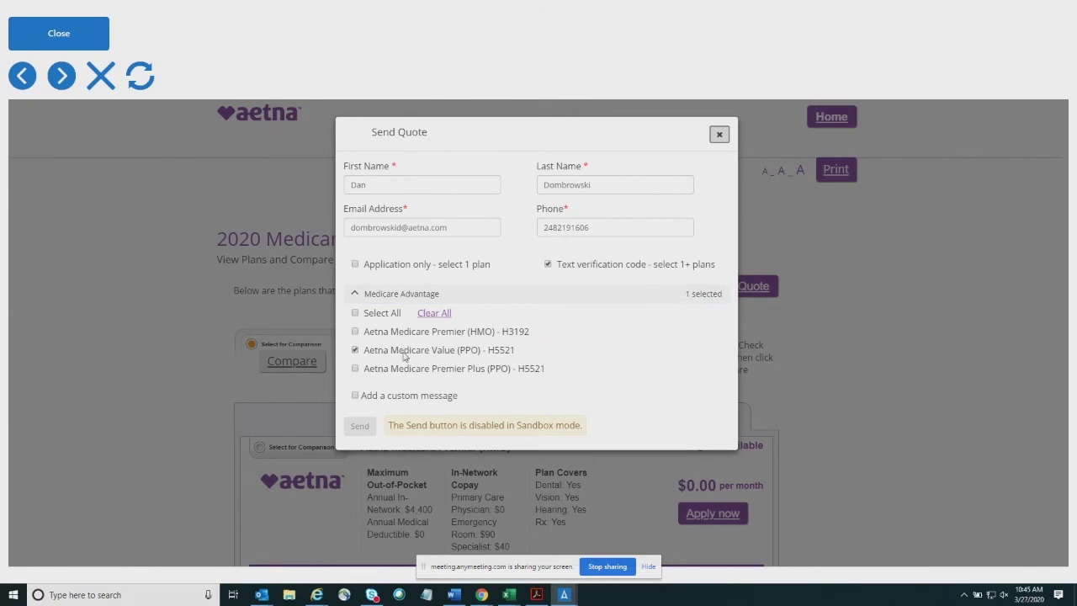
{"action": "left_click", "coordinate": [356, 397]}
{"action": "left_click", "coordinate": [400, 426]}
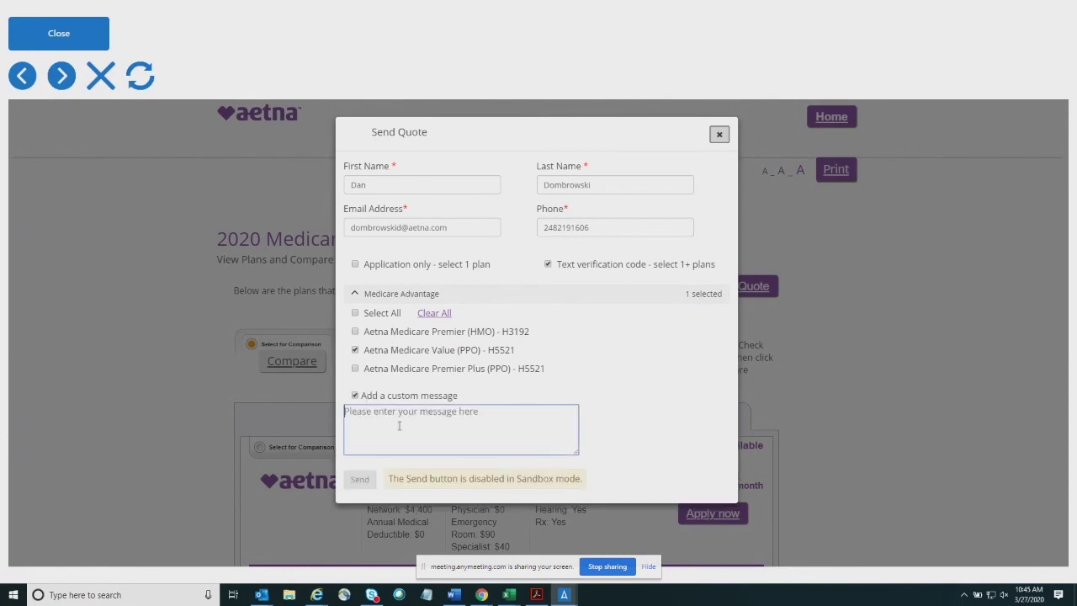
{"action": "type", "text": "Hello."}
Close the Send Quote form and apply for the Aetna Medicare Value (PPO) plan
{"action": "left_click", "coordinate": [719, 134]}
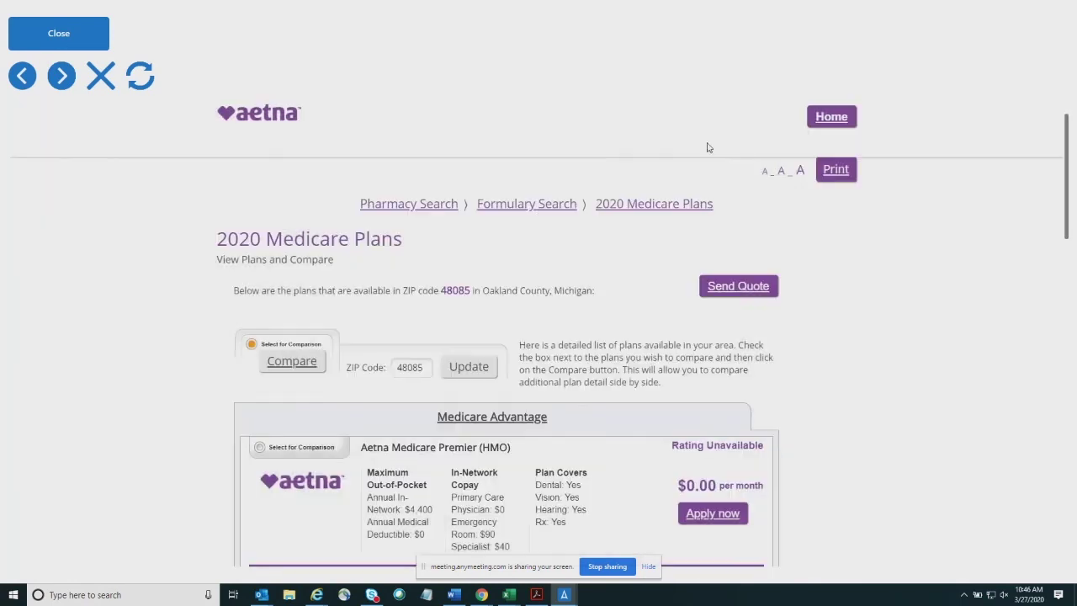
{"action": "scroll", "coordinate": [565, 277], "scroll_direction": "down", "scroll_amount": 3}
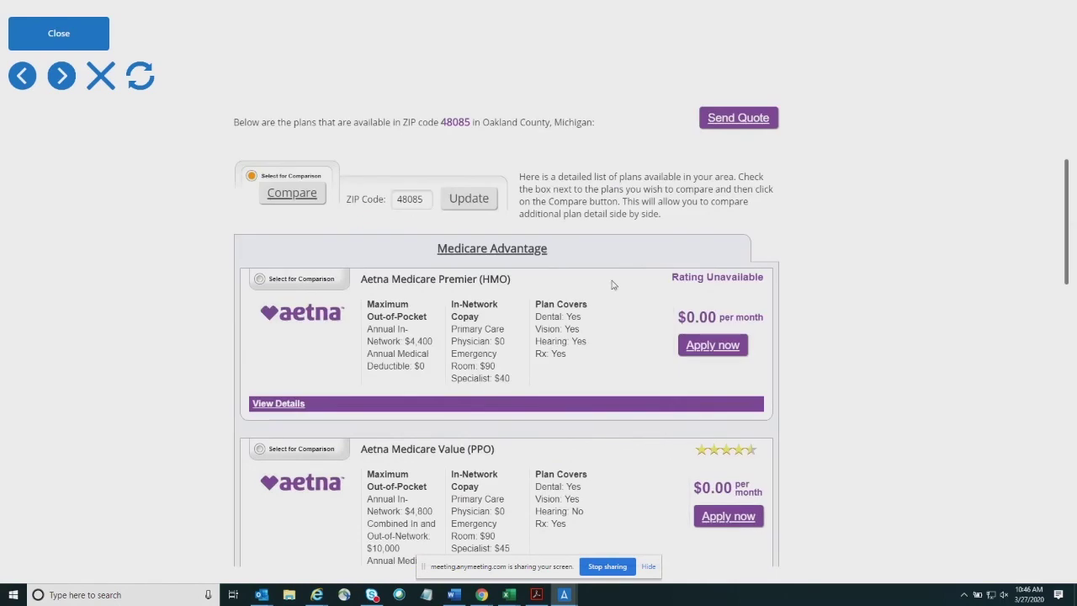
{"action": "scroll", "coordinate": [712, 341], "scroll_direction": "down", "scroll_amount": 1}
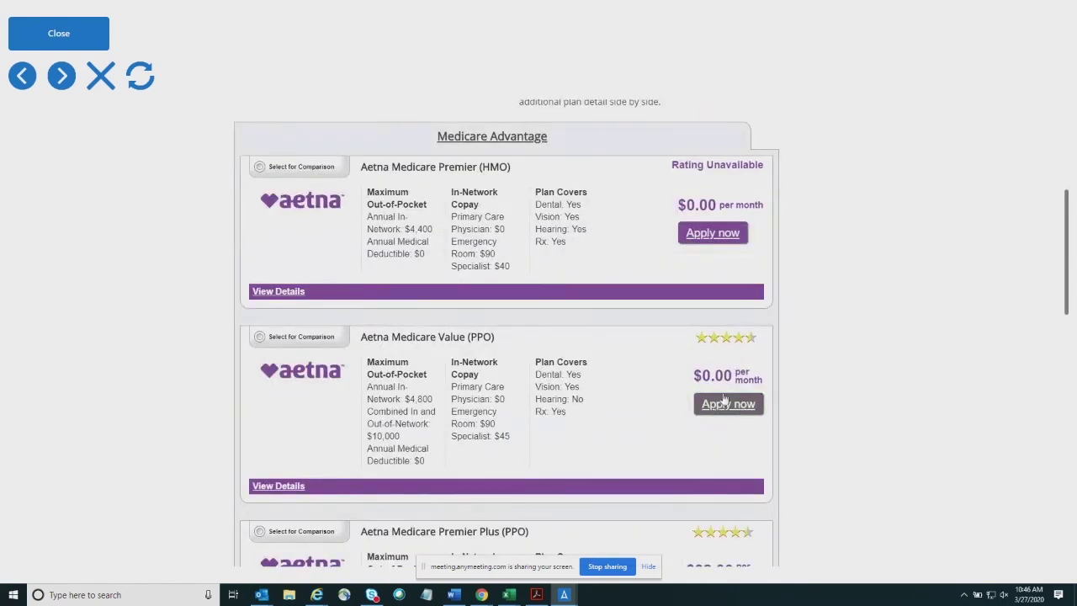
{"action": "scroll", "coordinate": [724, 402], "scroll_direction": "down", "scroll_amount": 1}
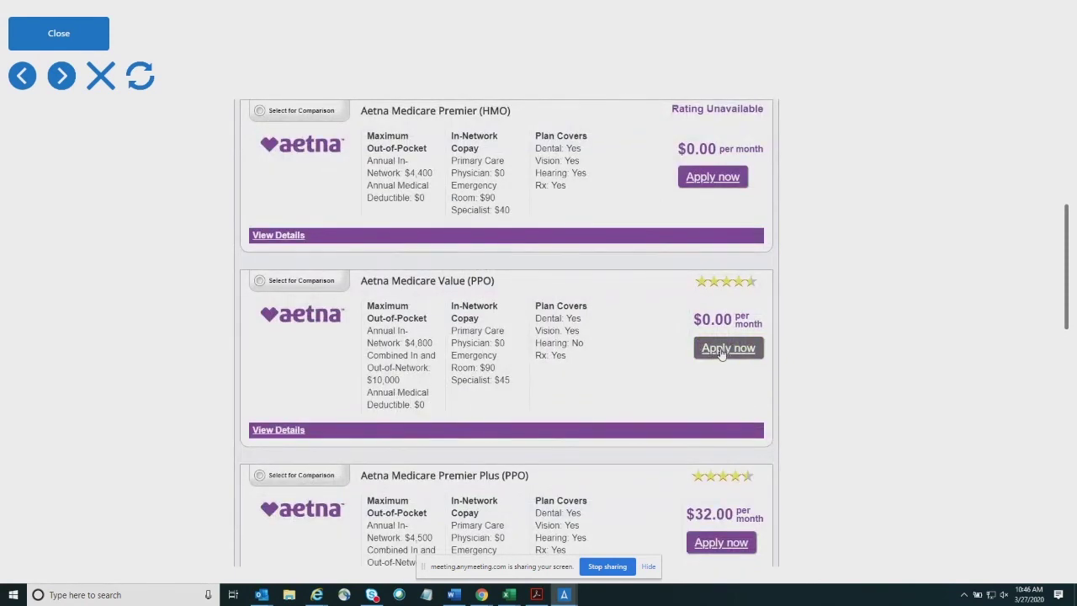
{"action": "left_click", "coordinate": [721, 352]}
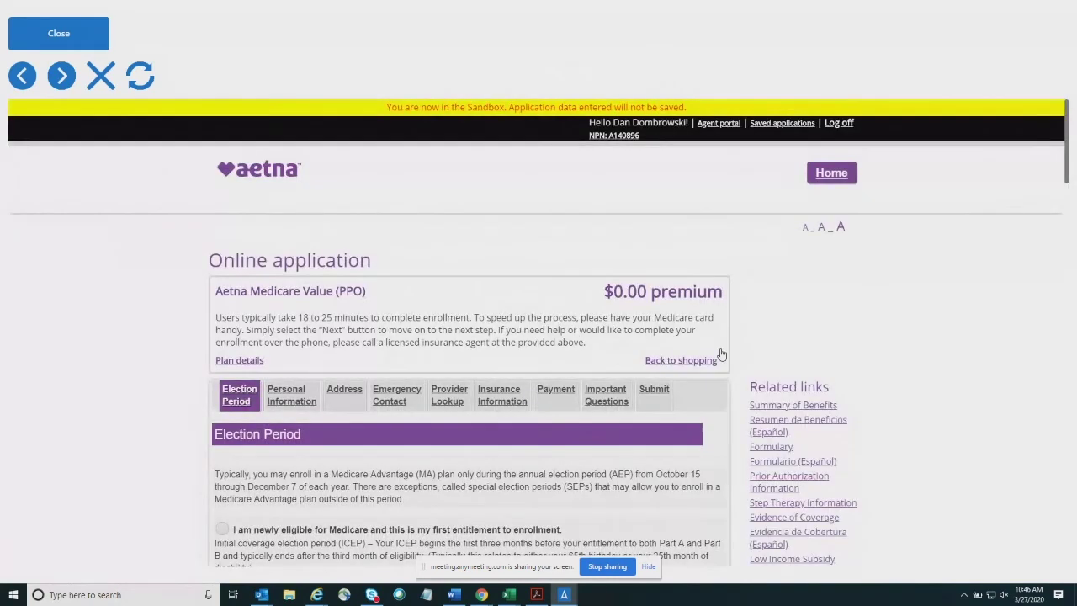
Mark the applicant as new to Medicare on the Election Period step and continue
{"action": "left_click_drag", "start_coordinate": [380, 263], "coordinate": [192, 267]}
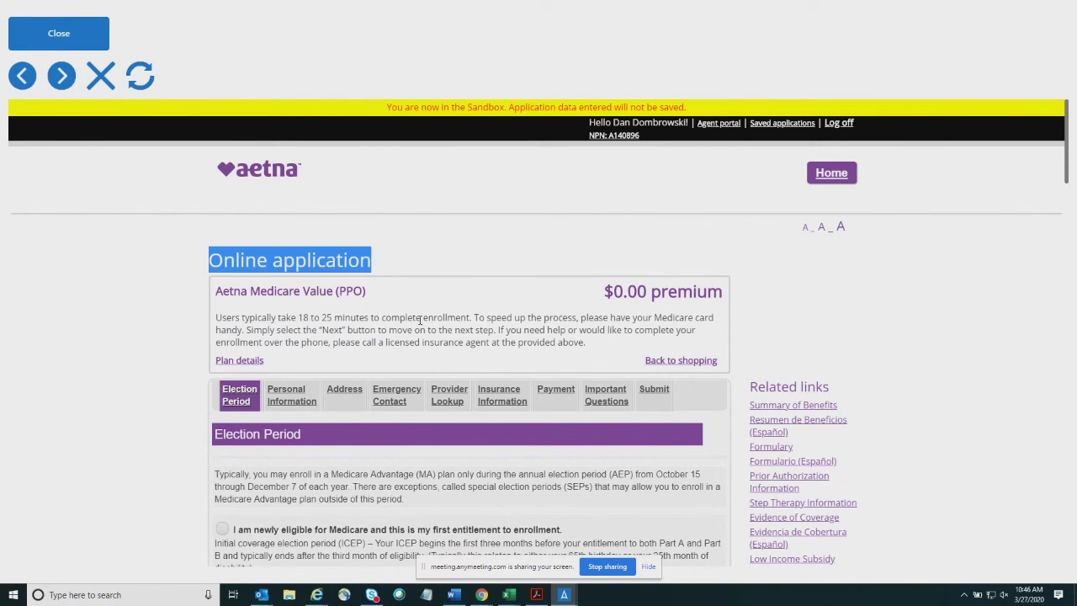
{"action": "scroll", "coordinate": [505, 327], "scroll_direction": "down", "scroll_amount": 1}
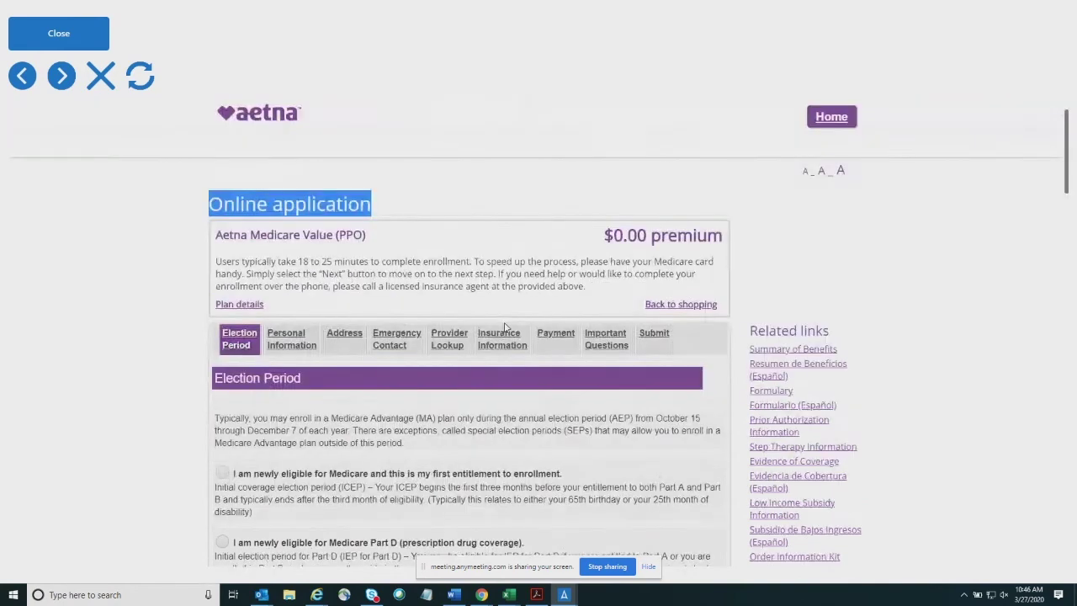
{"action": "scroll", "coordinate": [505, 326], "scroll_direction": "down", "scroll_amount": 1}
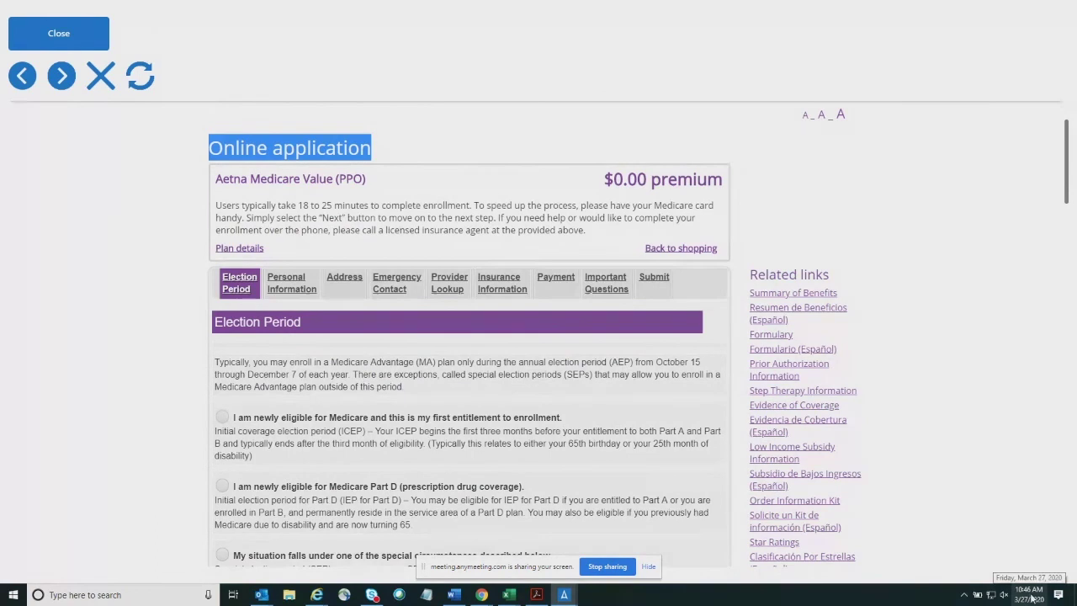
{"action": "scroll", "coordinate": [160, 311], "scroll_direction": "down", "scroll_amount": 1}
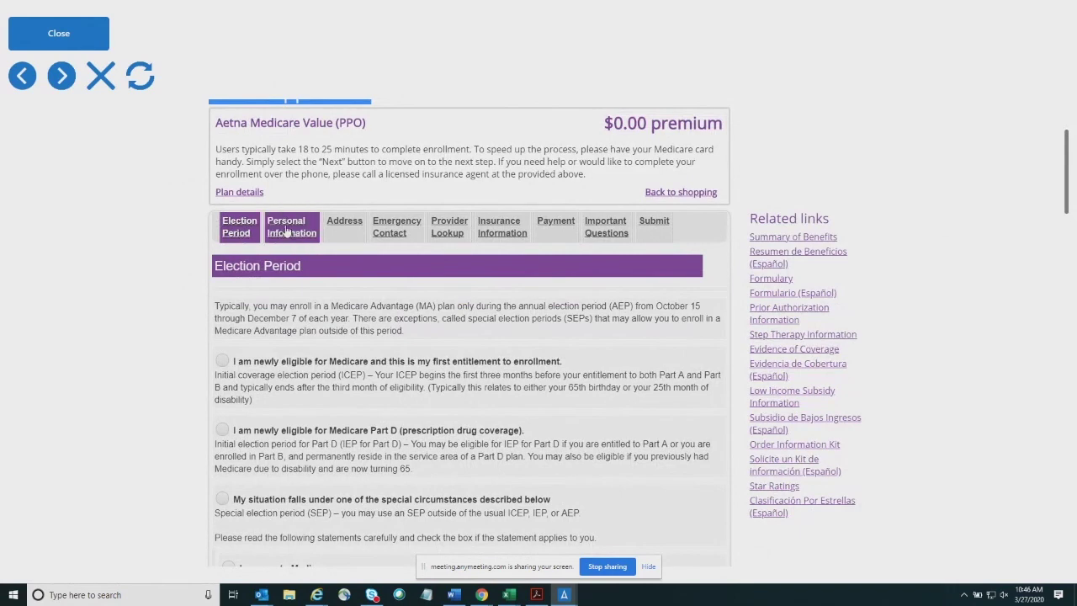
{"action": "scroll", "coordinate": [239, 304], "scroll_direction": "down", "scroll_amount": 3}
{"action": "left_click", "coordinate": [224, 344]}
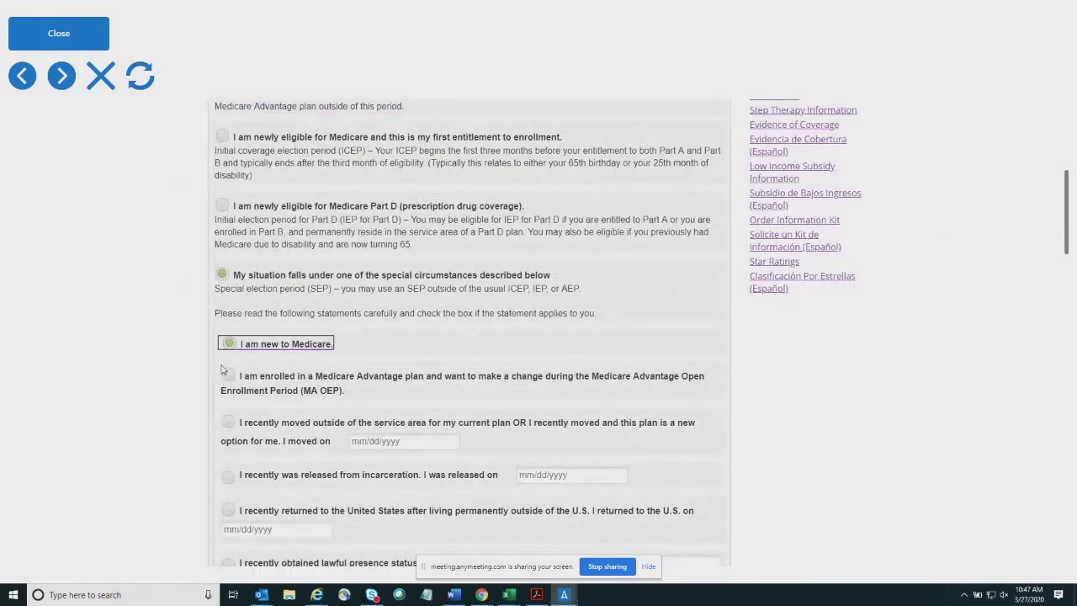
{"action": "scroll", "coordinate": [463, 364], "scroll_direction": "down", "scroll_amount": 6}
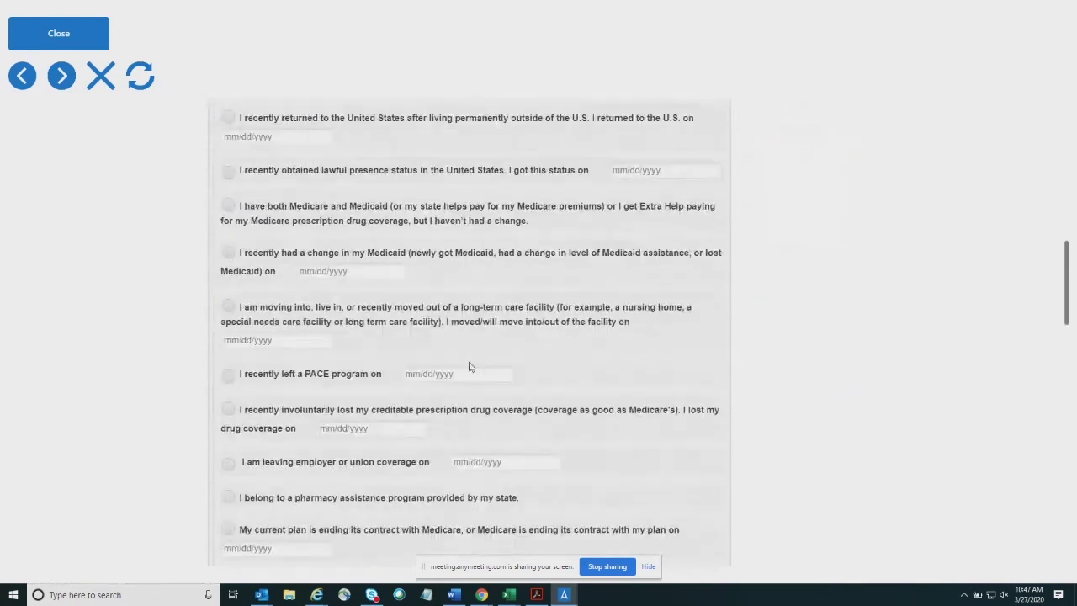
{"action": "scroll", "coordinate": [470, 367], "scroll_direction": "down", "scroll_amount": 7}
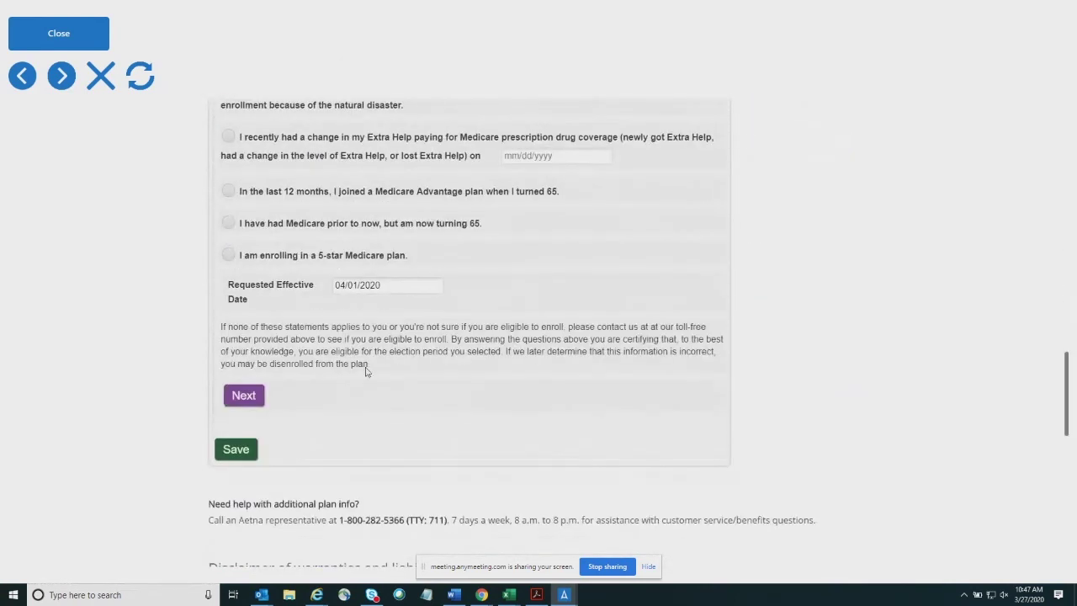
{"action": "left_click", "coordinate": [227, 394]}
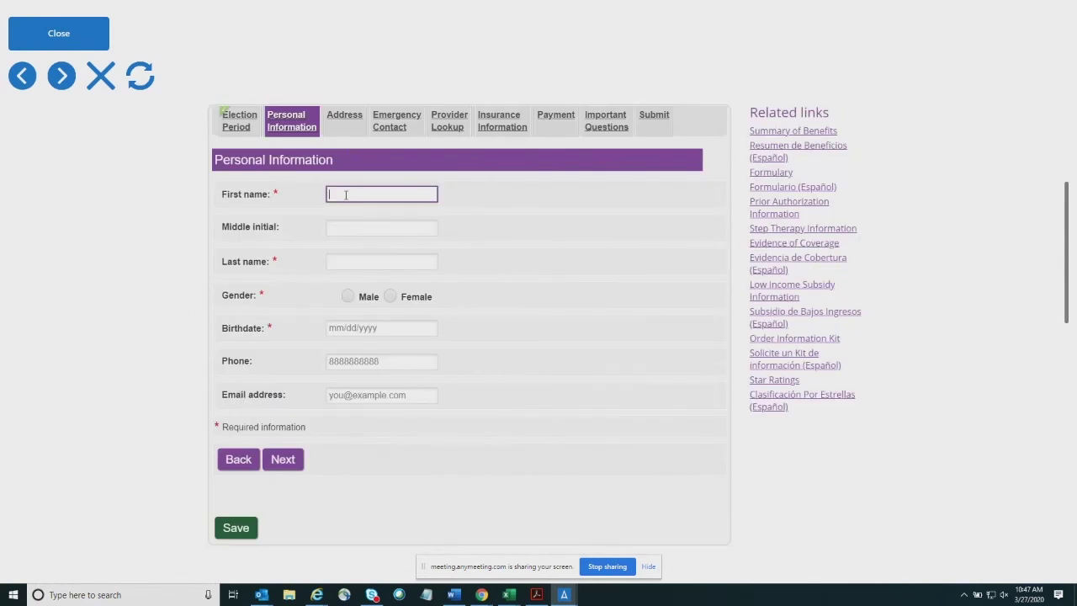
Enter the applicant's first and last name, Male gender and birthdate 01/01/1950, then continue
{"action": "key", "text": "Tab"}
{"action": "key", "text": "Tab"}
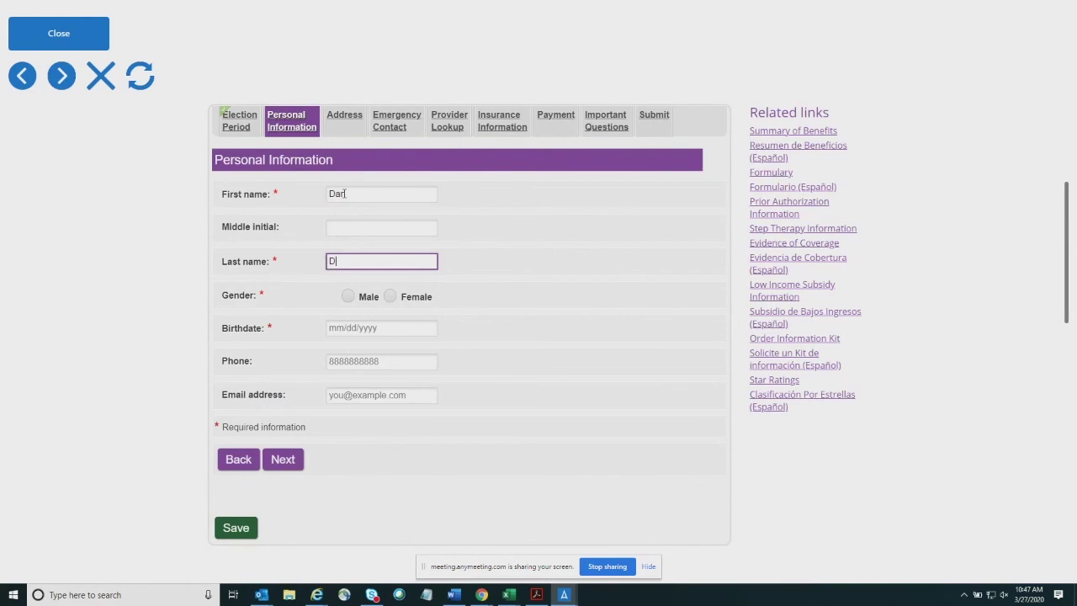
{"action": "left_click", "coordinate": [347, 296]}
{"action": "left_click", "coordinate": [337, 327]}
{"action": "type", "text": "01"}
{"action": "key", "text": "BackSpace"}
{"action": "key", "text": "BackSpace"}
{"action": "key", "text": "BackSpace"}
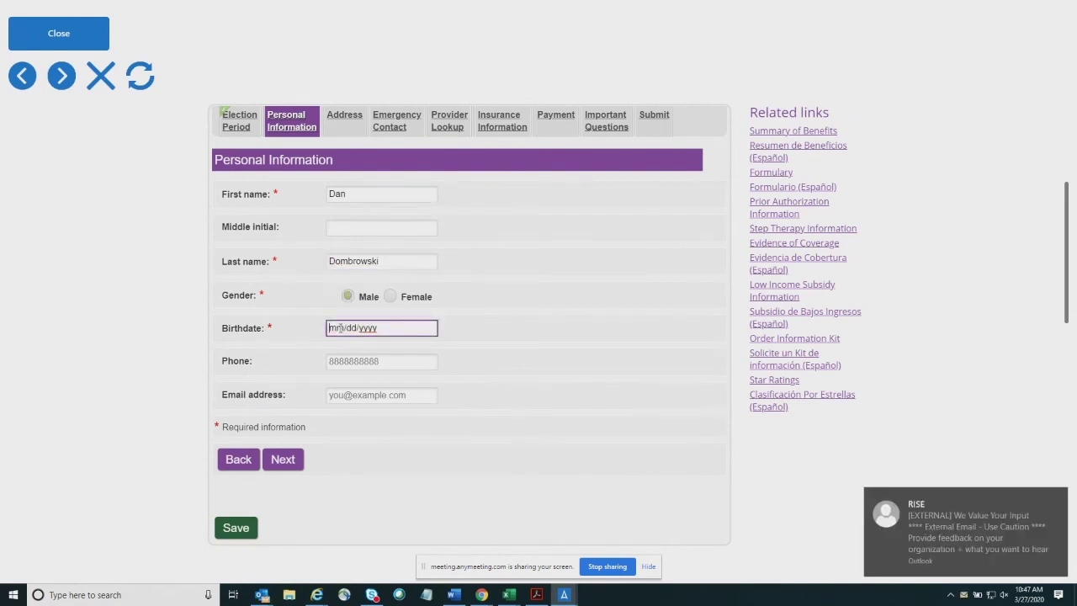
{"action": "type", "text": "01/01/1950"}
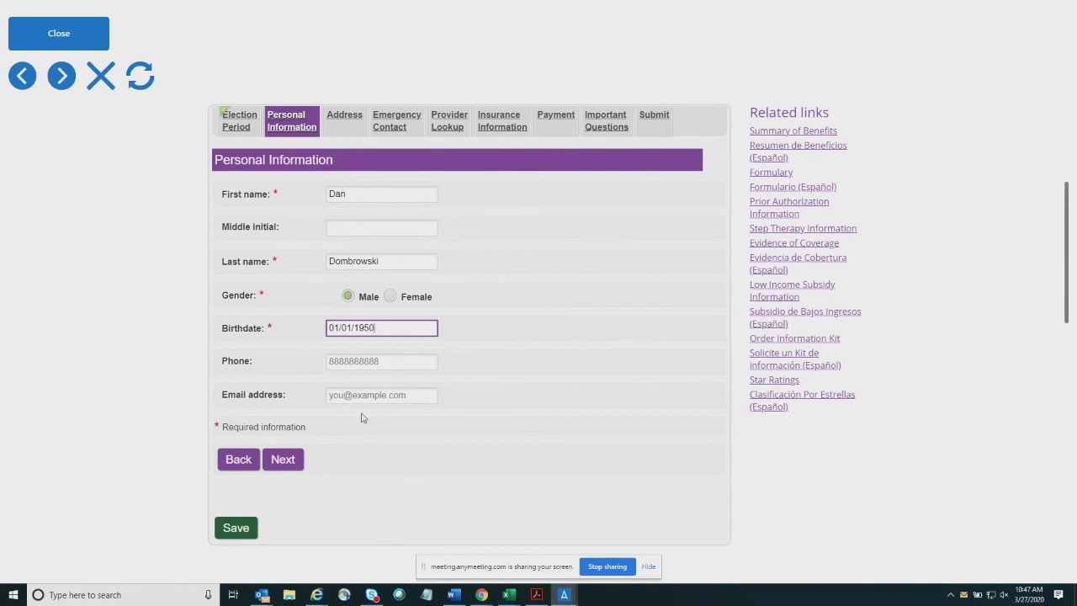
{"action": "left_click", "coordinate": [280, 465]}
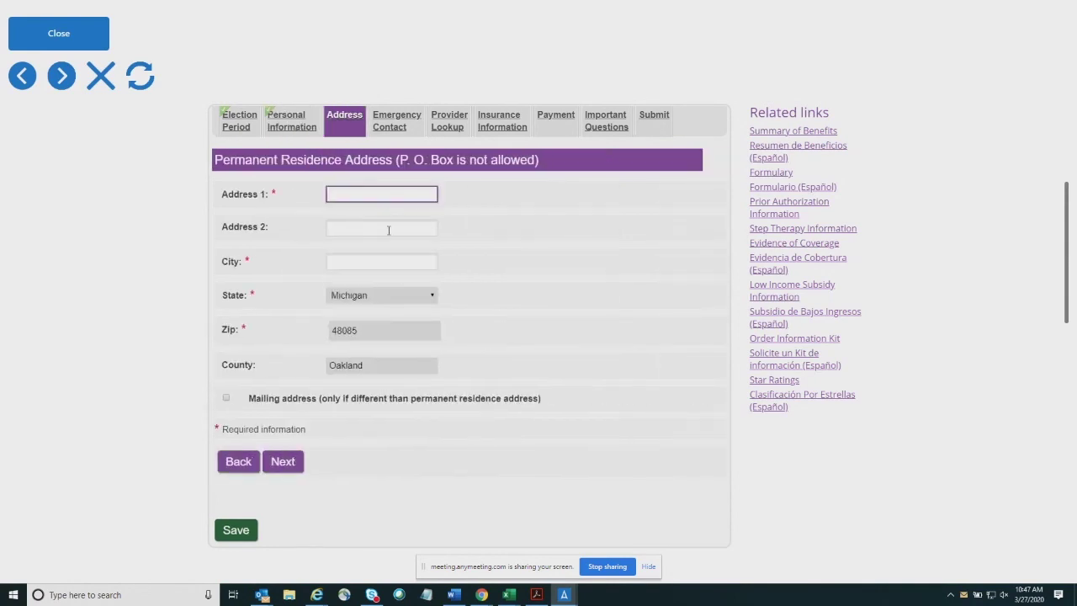
Type the applicant's street address manually, ignoring suggestions, add the city, and continue
{"action": "type", "text": "123"}
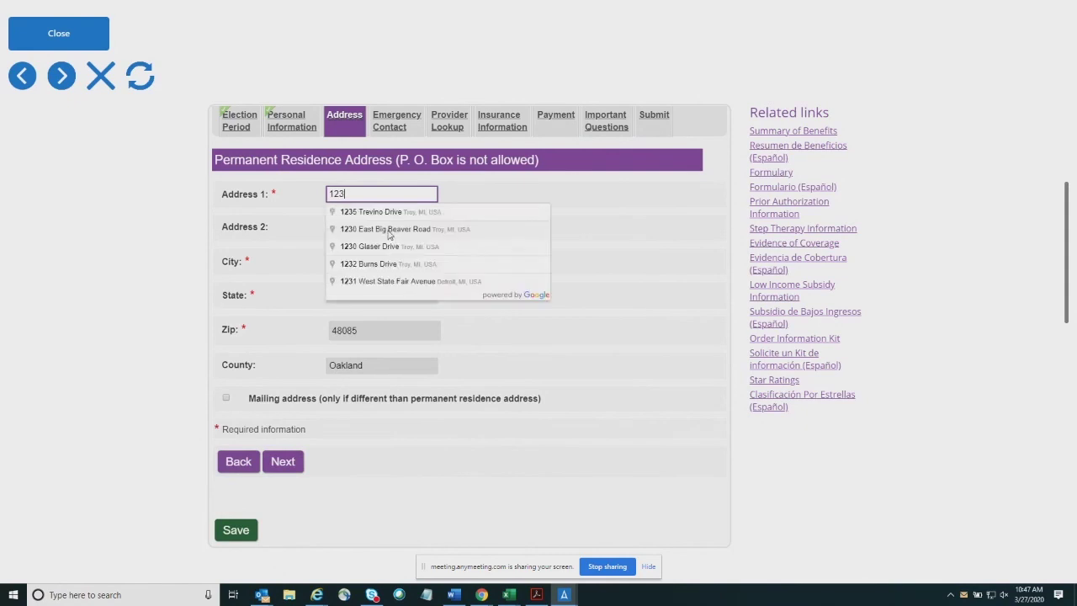
{"action": "type", "text": " Main"}
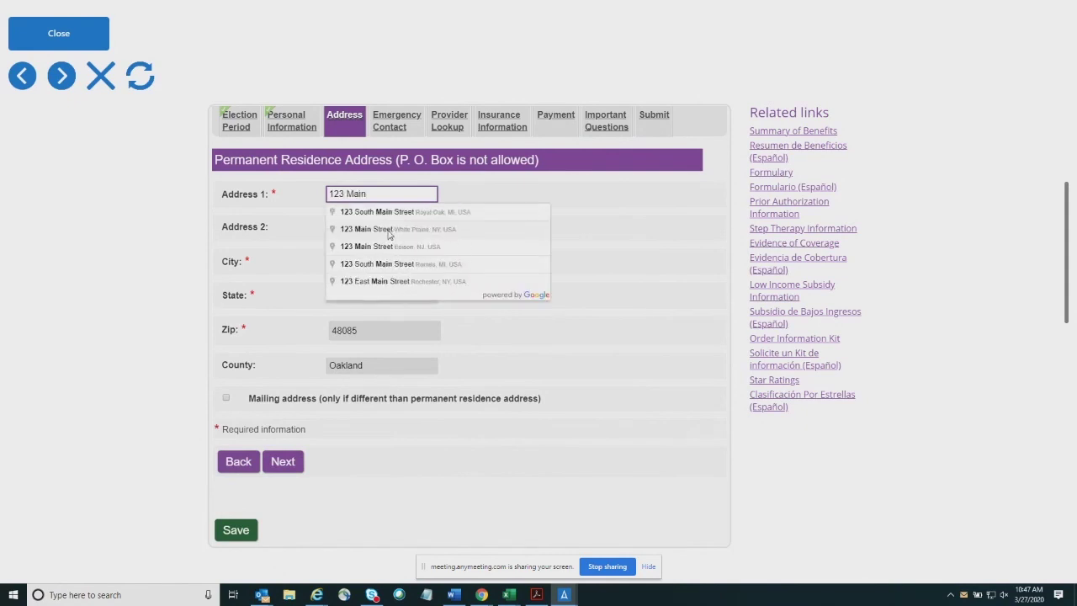
{"action": "left_click", "coordinate": [389, 230]}
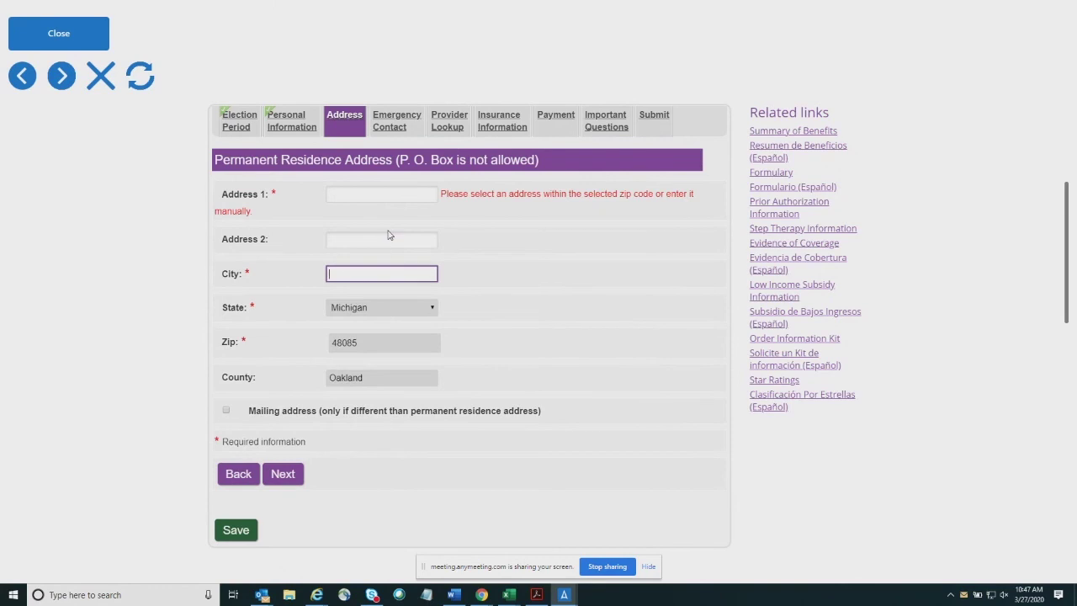
{"action": "left_click", "coordinate": [384, 193]}
{"action": "type", "text": "123 Main"}
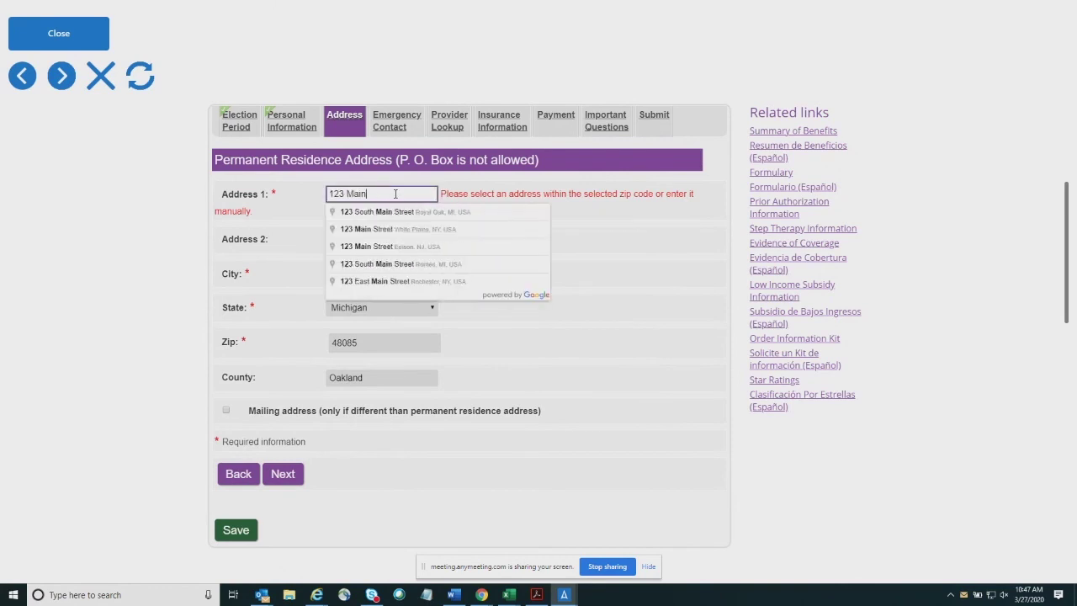
{"action": "left_click", "coordinate": [185, 222]}
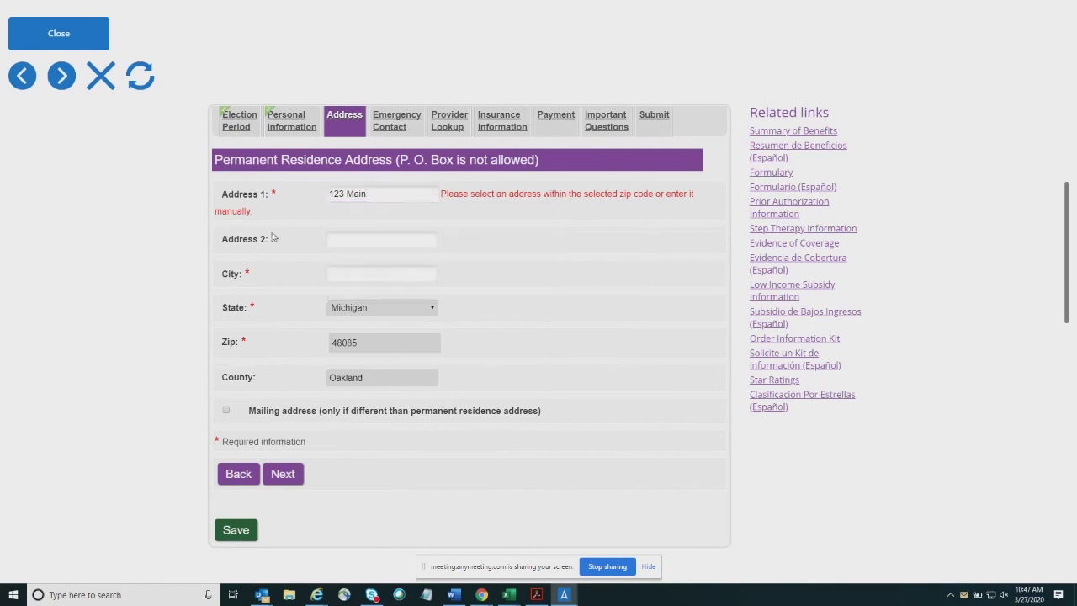
{"action": "left_click", "coordinate": [382, 275]}
{"action": "type", "text": "Troy"}
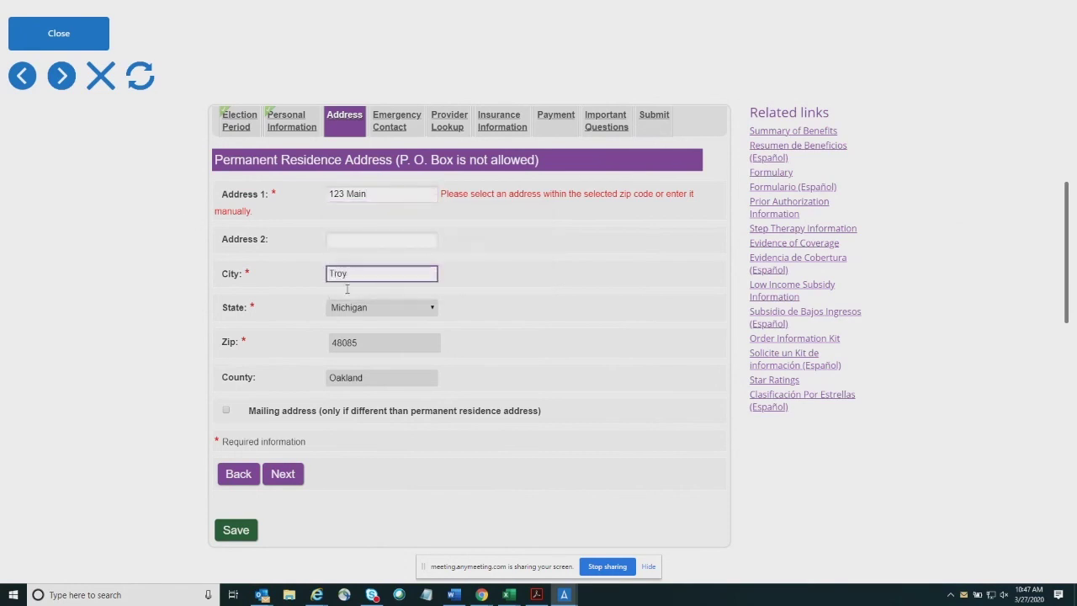
{"action": "left_click", "coordinate": [285, 476]}
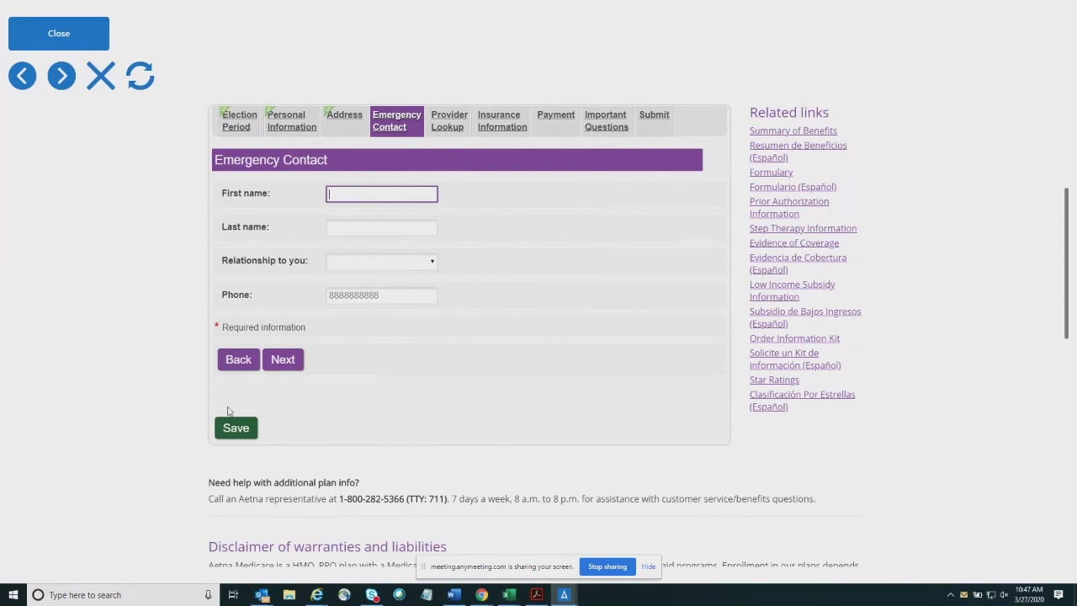
Pass Emergency Contact and Provider Lookup without entering any contact or provider details
{"action": "left_click", "coordinate": [284, 361]}
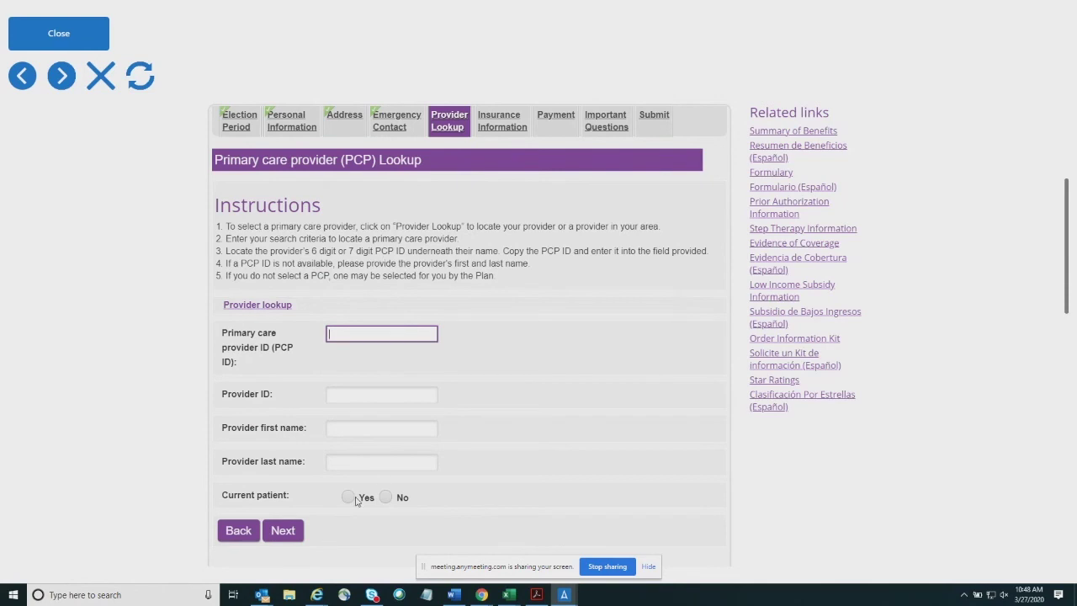
{"action": "scroll", "coordinate": [362, 499], "scroll_direction": "down", "scroll_amount": 1}
{"action": "scroll", "coordinate": [365, 500], "scroll_direction": "up", "scroll_amount": 1}
{"action": "left_click", "coordinate": [385, 429]}
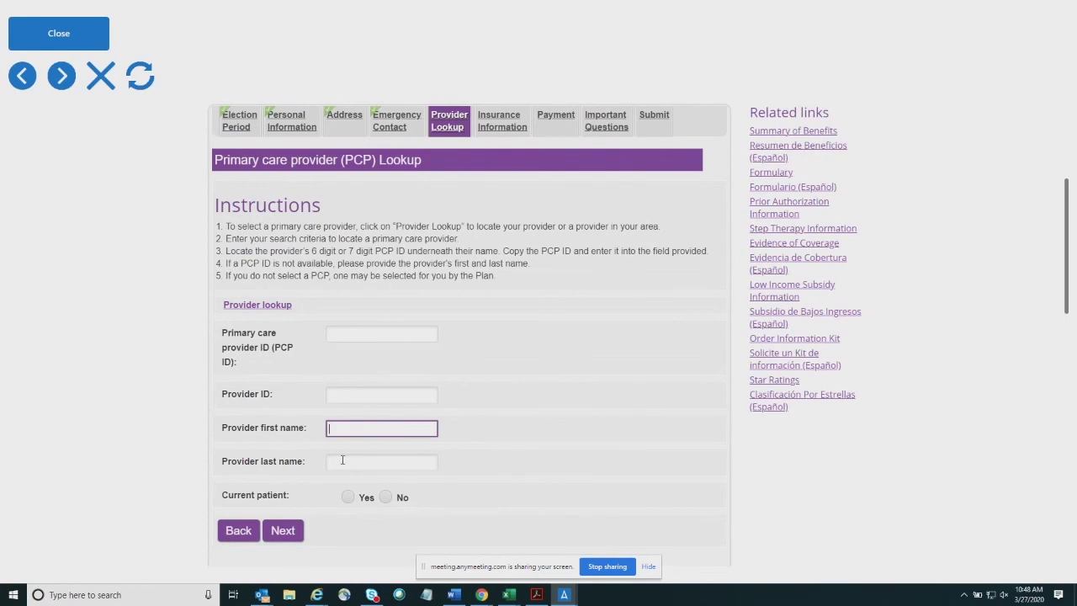
{"action": "scroll", "coordinate": [343, 462], "scroll_direction": "down", "scroll_amount": 3}
{"action": "scroll", "coordinate": [344, 463], "scroll_direction": "up", "scroll_amount": 2}
{"action": "left_click", "coordinate": [284, 476]}
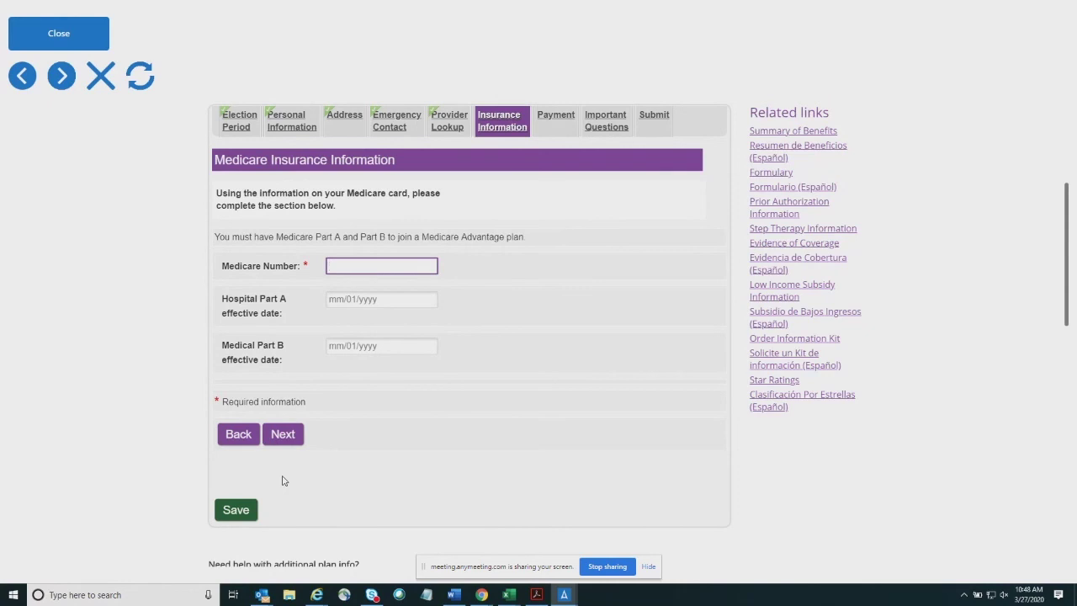
Type the applicant's Medicare number, leaving the Part A and Part B dates blank
{"action": "left_click", "coordinate": [391, 300]}
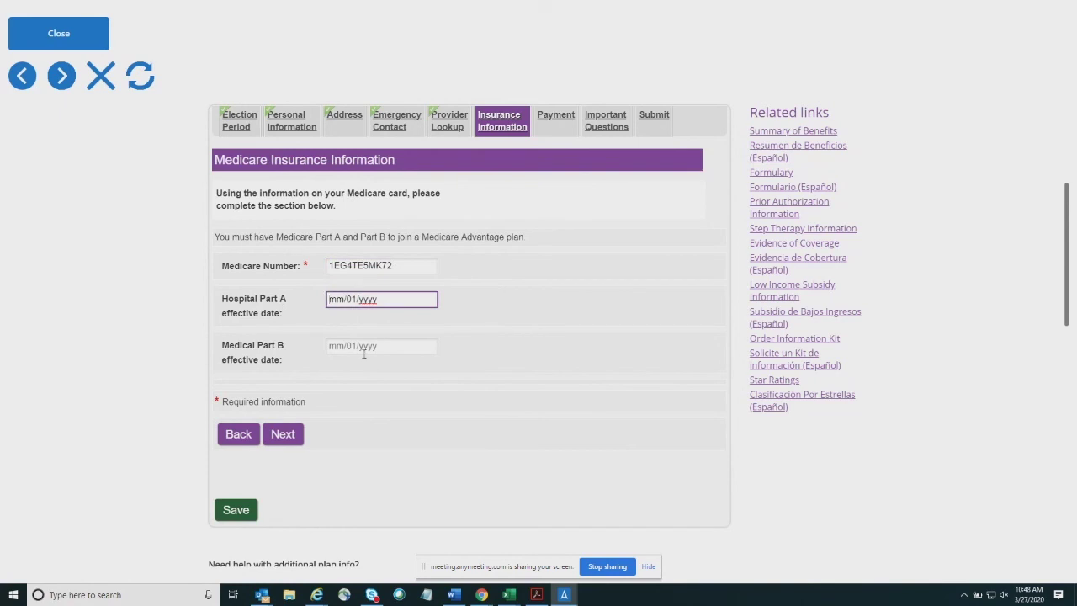
Advance to the Payment step and scroll through the premium payment options
{"action": "left_click", "coordinate": [283, 435]}
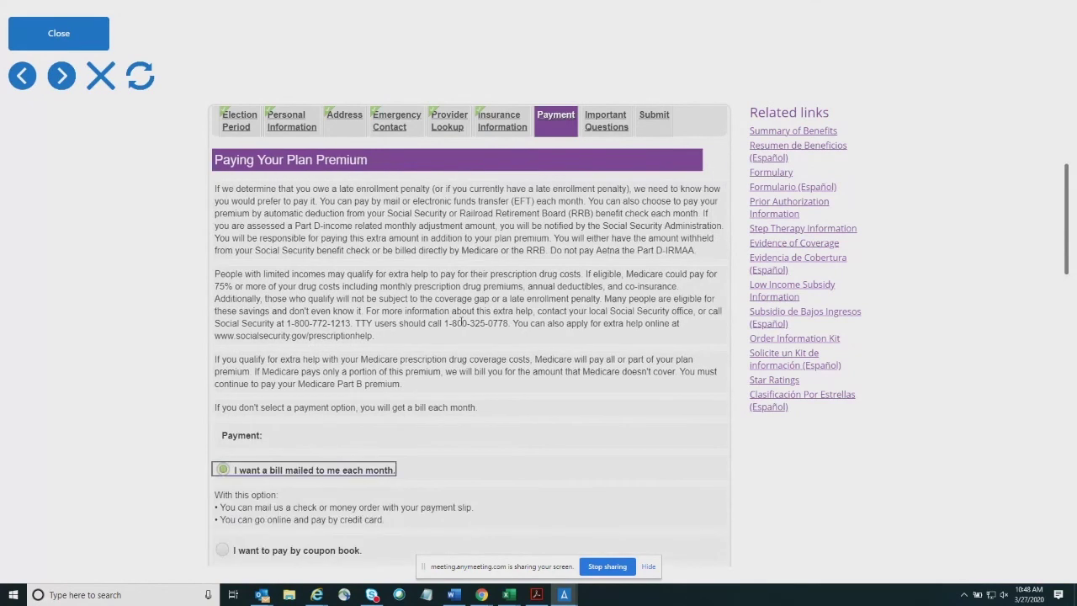
{"action": "scroll", "coordinate": [463, 320], "scroll_direction": "up", "scroll_amount": 1}
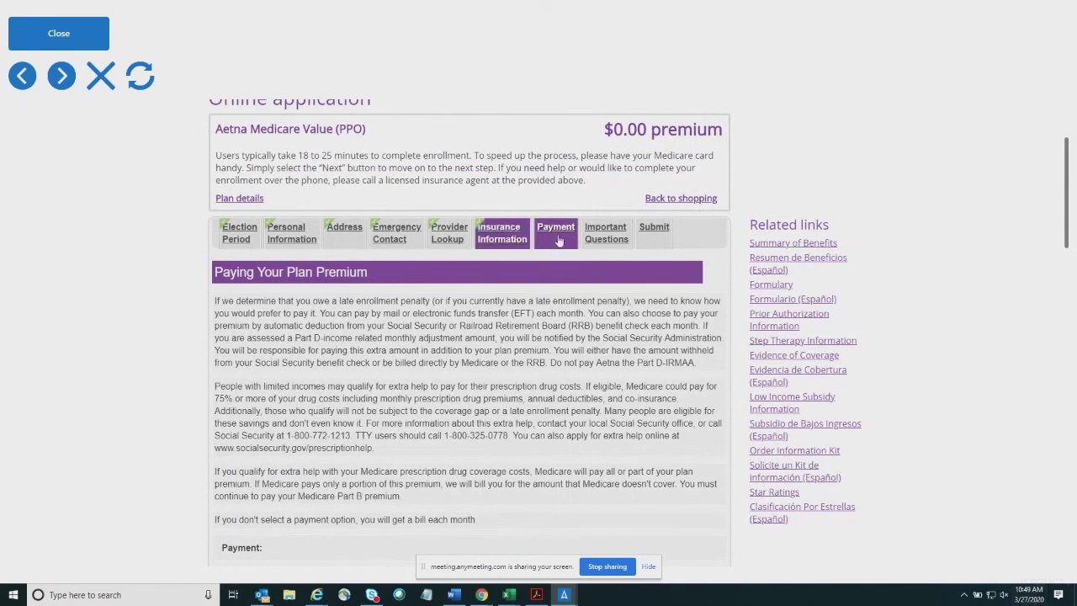
{"action": "scroll", "coordinate": [503, 340], "scroll_direction": "down", "scroll_amount": 1}
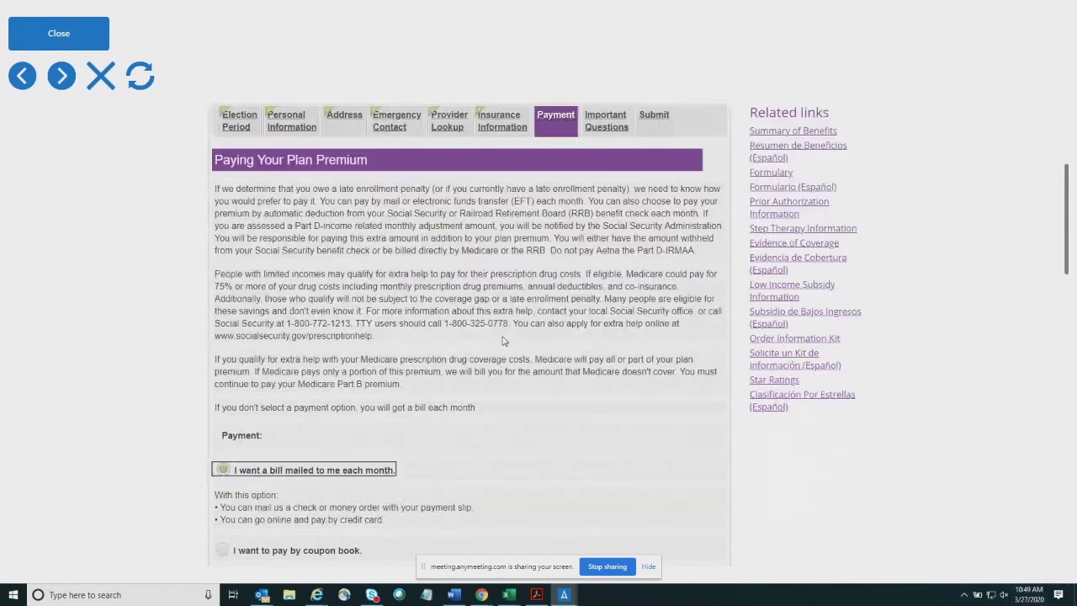
{"action": "scroll", "coordinate": [503, 341], "scroll_direction": "down", "scroll_amount": 1}
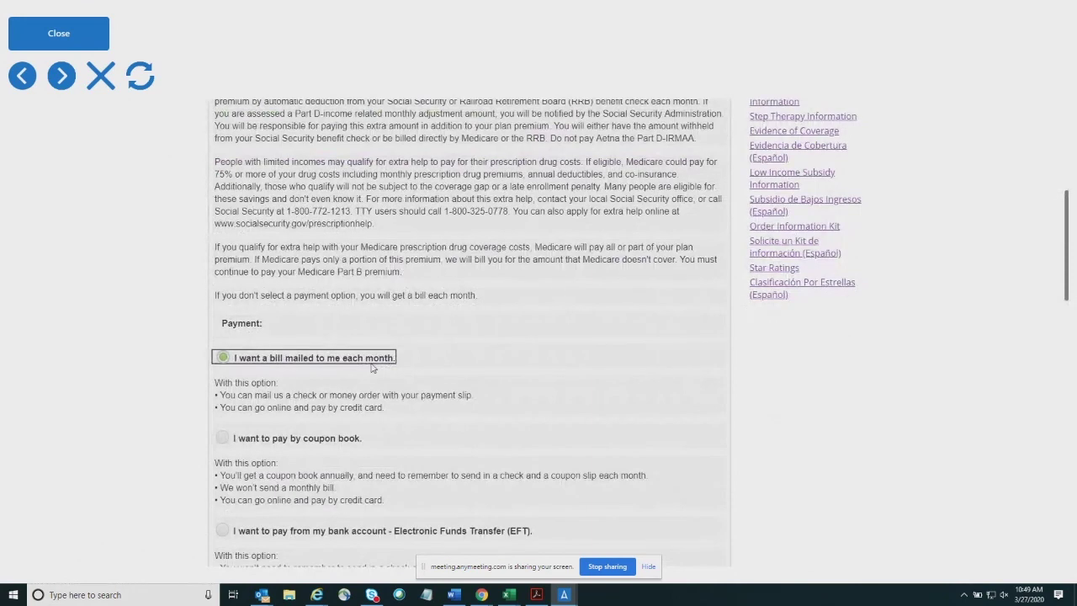
{"action": "scroll", "coordinate": [372, 367], "scroll_direction": "down", "scroll_amount": 2}
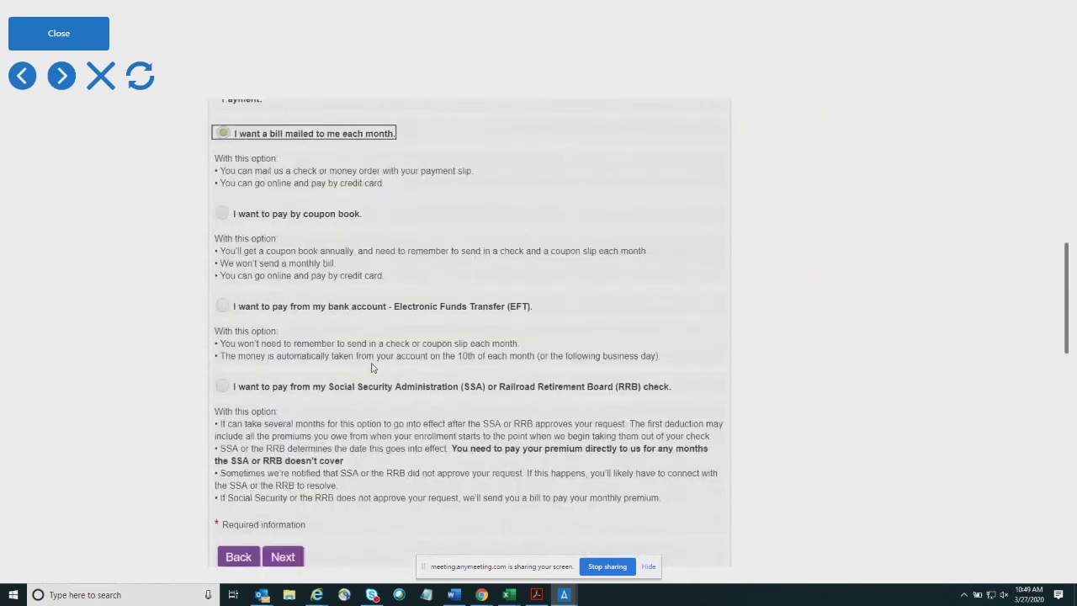
{"action": "scroll", "coordinate": [372, 368], "scroll_direction": "down", "scroll_amount": 2}
{"action": "scroll", "coordinate": [373, 368], "scroll_direction": "up", "scroll_amount": 2}
{"action": "scroll", "coordinate": [373, 367], "scroll_direction": "down", "scroll_amount": 2}
Answer No to the ESRD, drug coverage, employer coverage, long-term care, Medicaid and work questions
{"action": "left_click", "coordinate": [296, 391]}
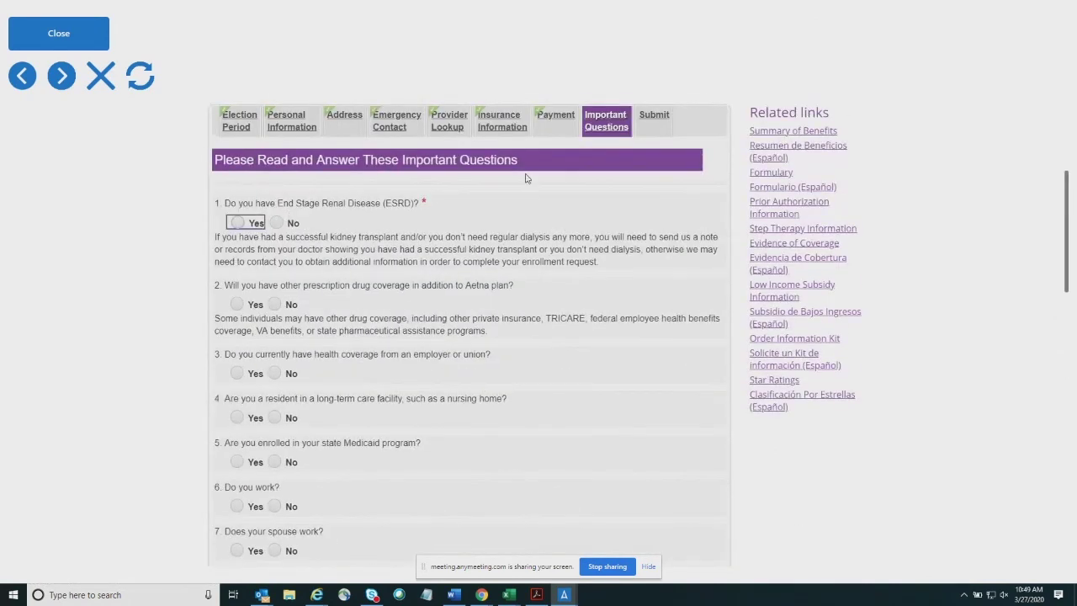
{"action": "left_click", "coordinate": [276, 224]}
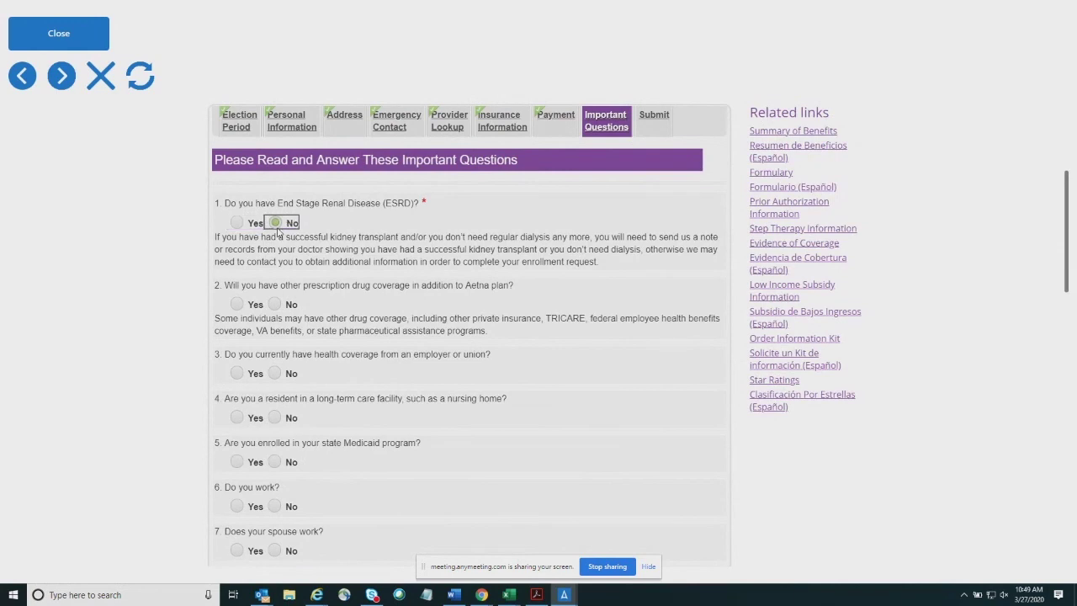
{"action": "left_click", "coordinate": [275, 305]}
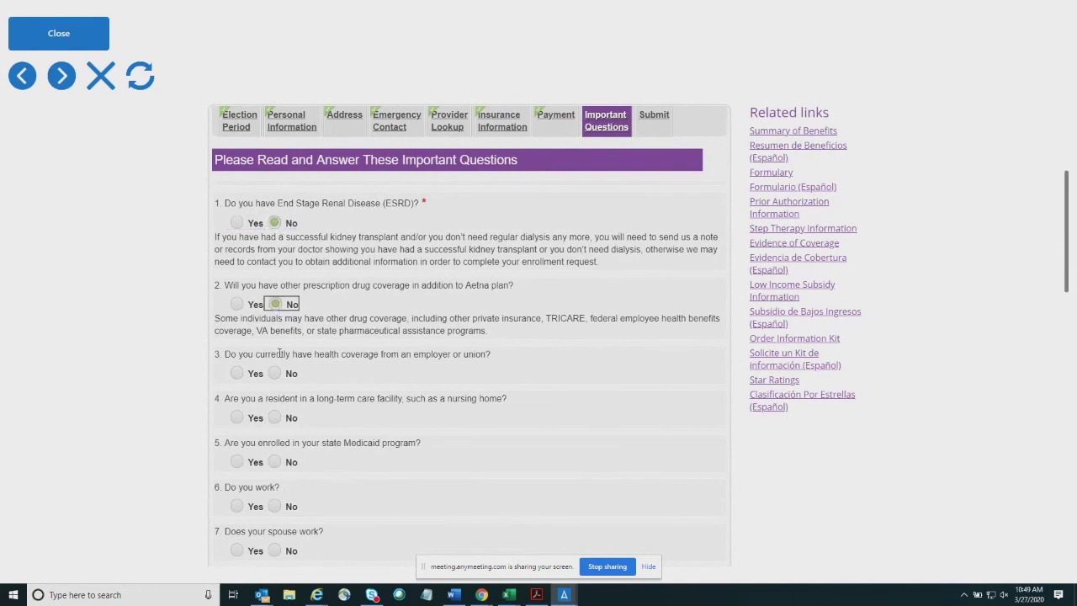
{"action": "left_click", "coordinate": [275, 374]}
{"action": "left_click", "coordinate": [276, 419]}
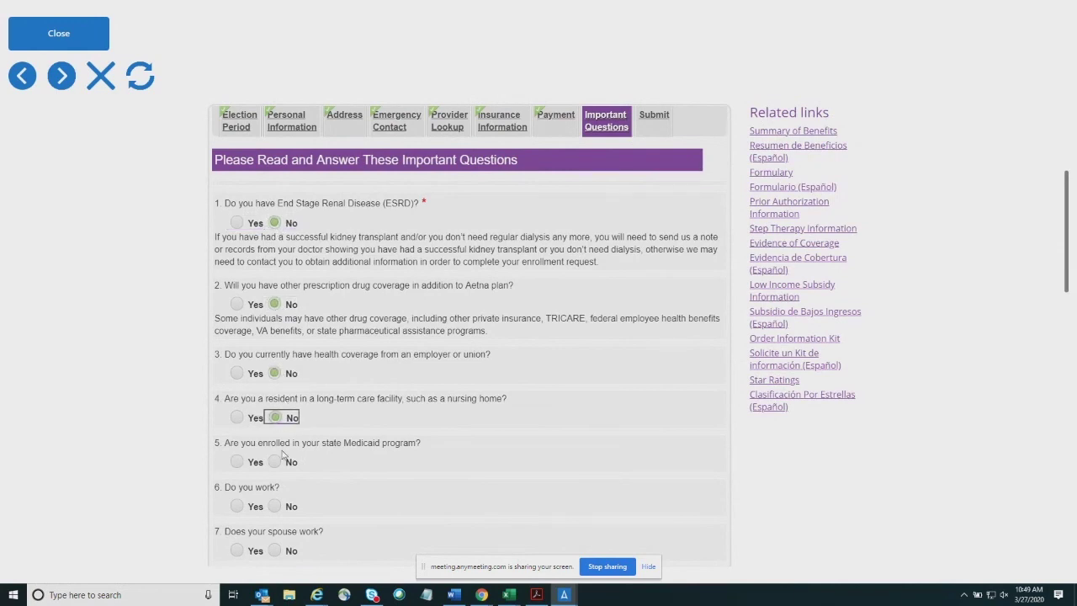
{"action": "scroll", "coordinate": [284, 454], "scroll_direction": "down", "scroll_amount": 1}
{"action": "left_click", "coordinate": [275, 350]}
{"action": "left_click", "coordinate": [275, 394]}
{"action": "left_click", "coordinate": [275, 438]}
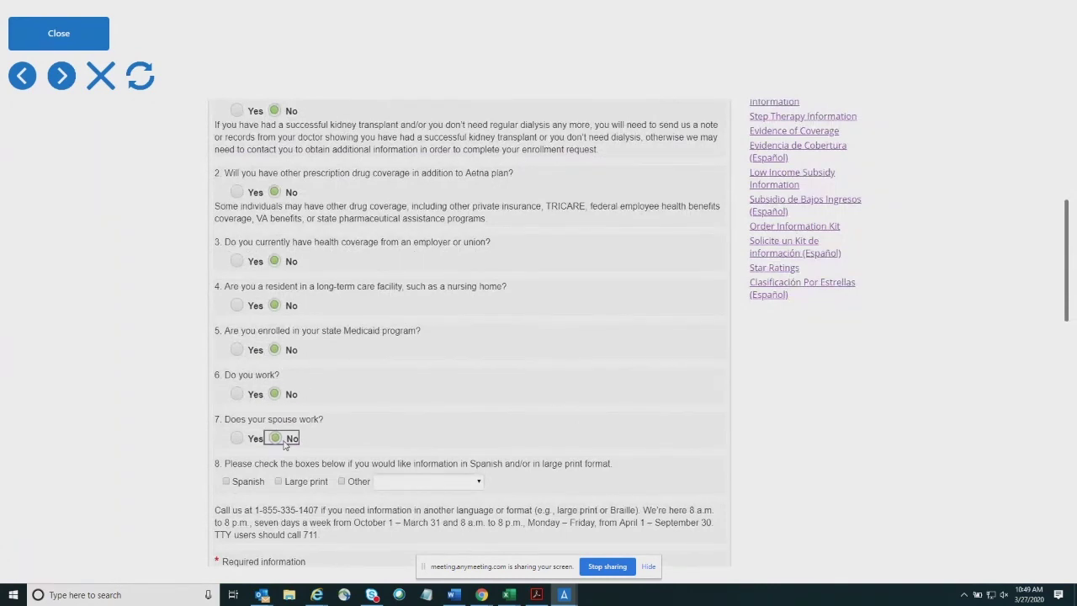
Review the answered questions and proceed to the Submit step's disclosures
{"action": "scroll", "coordinate": [294, 378], "scroll_direction": "down", "scroll_amount": 1}
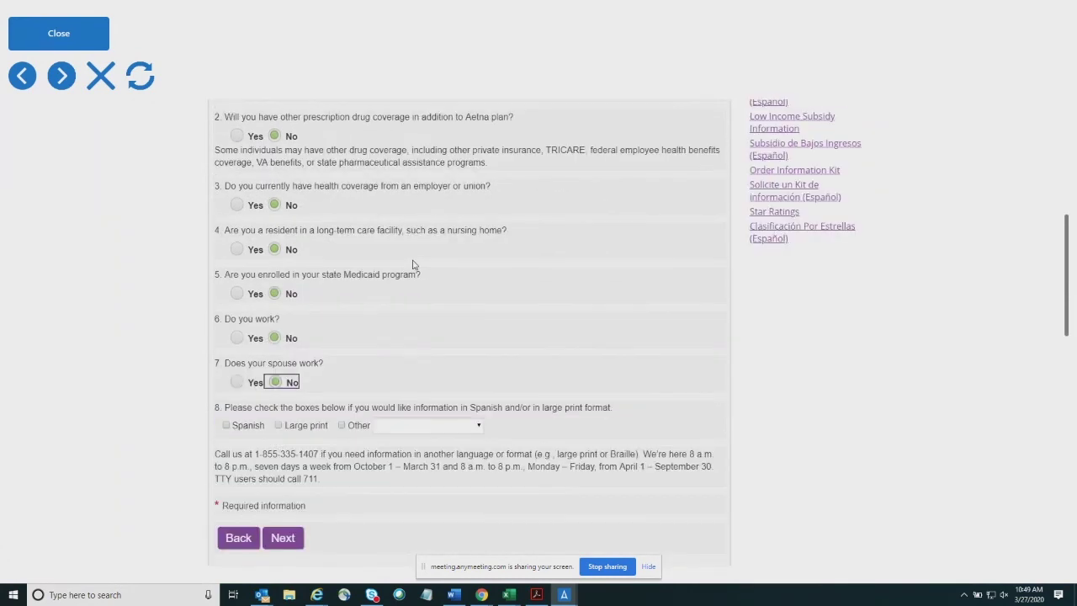
{"action": "scroll", "coordinate": [412, 265], "scroll_direction": "up", "scroll_amount": 2}
{"action": "scroll", "coordinate": [412, 257], "scroll_direction": "down", "scroll_amount": 2}
{"action": "scroll", "coordinate": [377, 226], "scroll_direction": "up", "scroll_amount": 1}
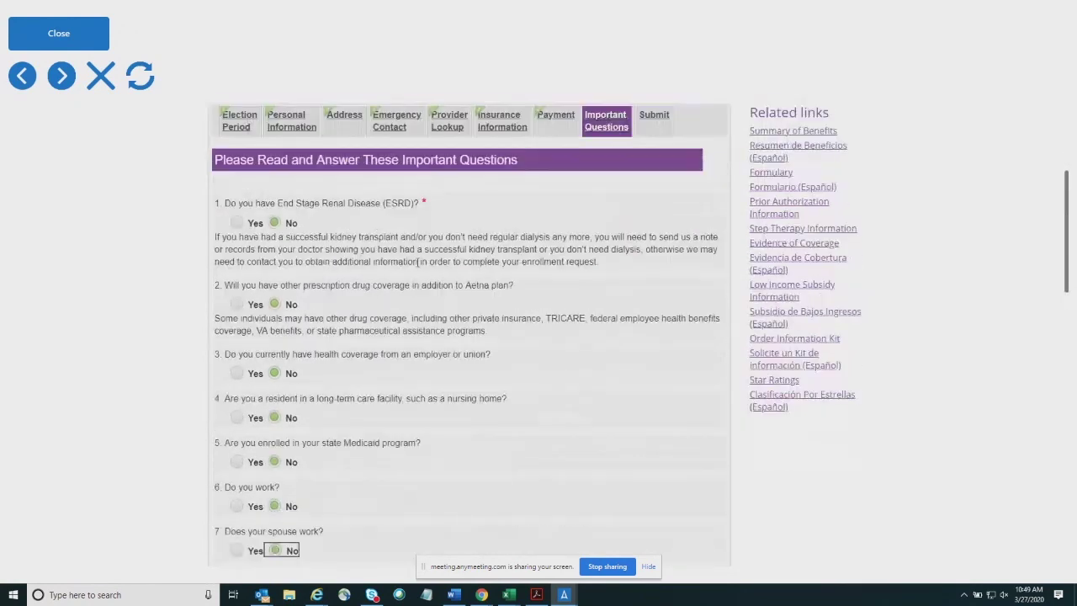
{"action": "left_click_drag", "start_coordinate": [430, 208], "coordinate": [223, 208]}
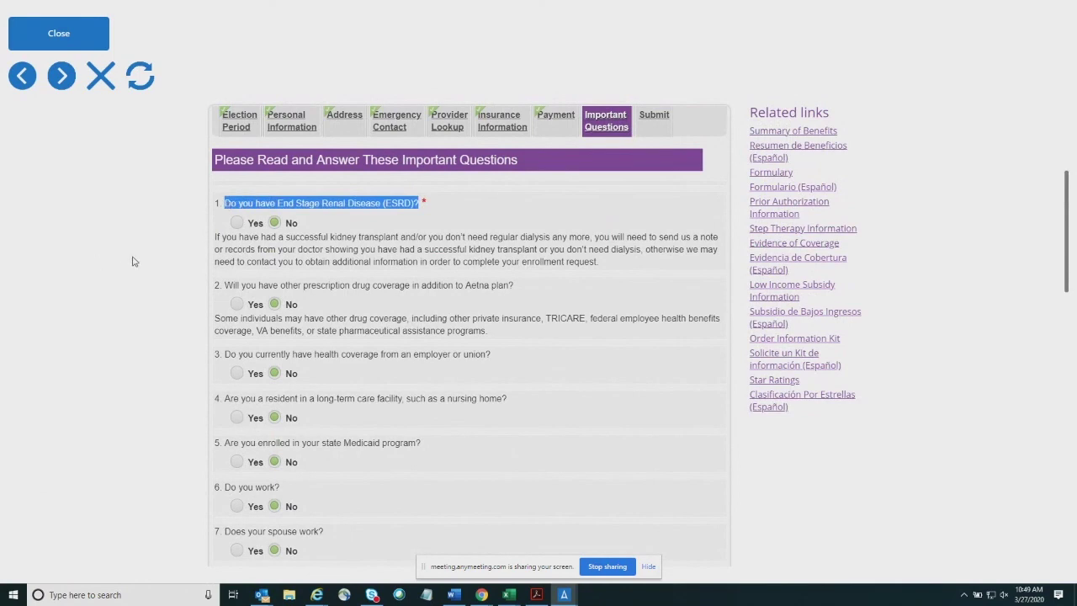
{"action": "scroll", "coordinate": [137, 260], "scroll_direction": "down", "scroll_amount": 4}
{"action": "left_click", "coordinate": [284, 481]}
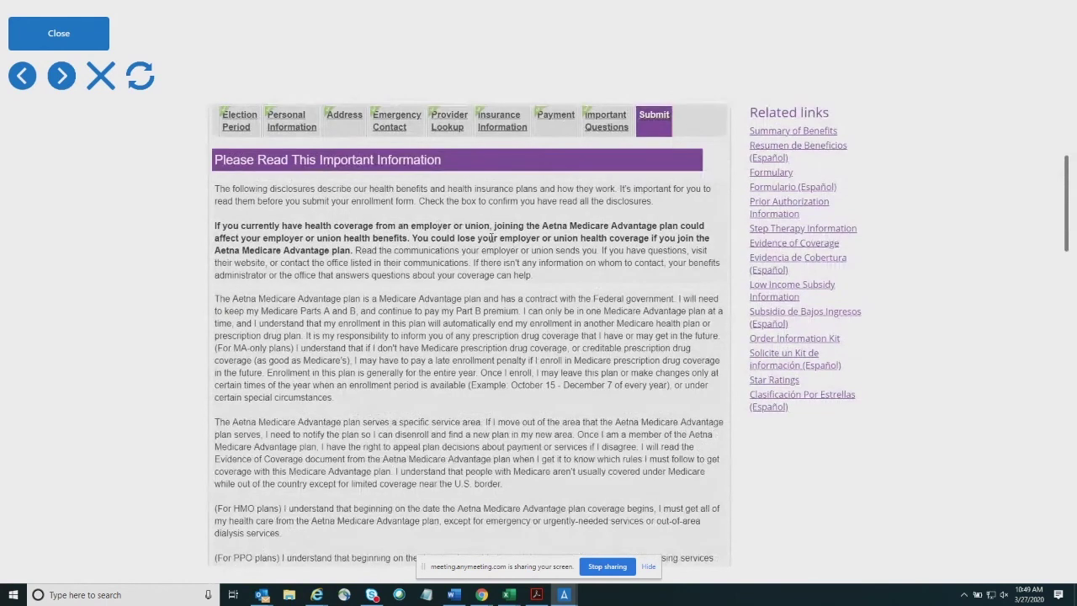
After reading the disclosures, indicate the applicant is the person listed on the enrollment form
{"action": "scroll", "coordinate": [501, 274], "scroll_direction": "down", "scroll_amount": 2}
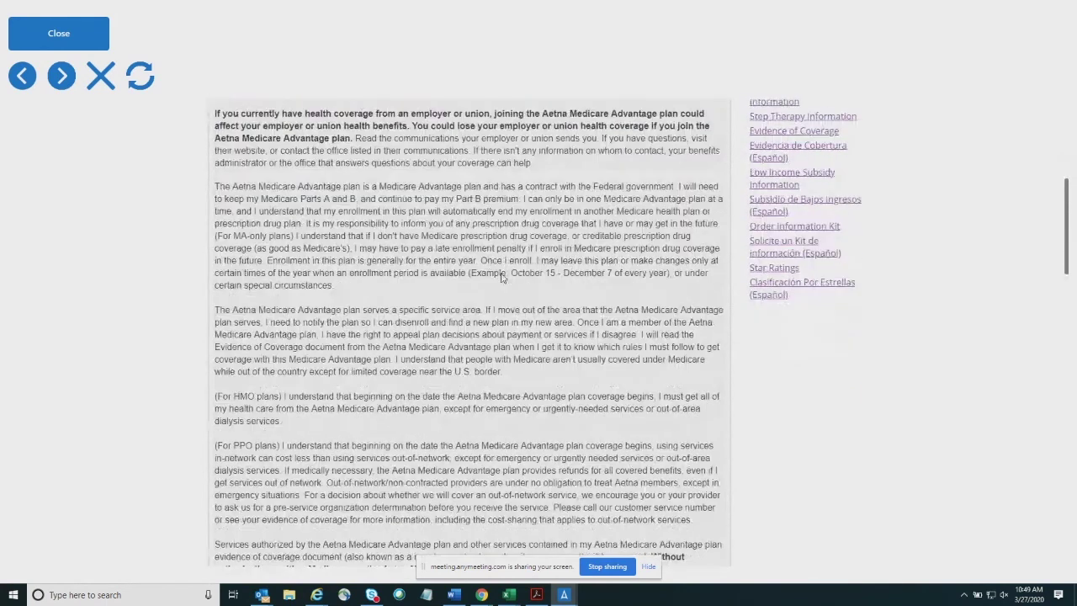
{"action": "scroll", "coordinate": [501, 277], "scroll_direction": "down", "scroll_amount": 1}
{"action": "scroll", "coordinate": [502, 278], "scroll_direction": "down", "scroll_amount": 2}
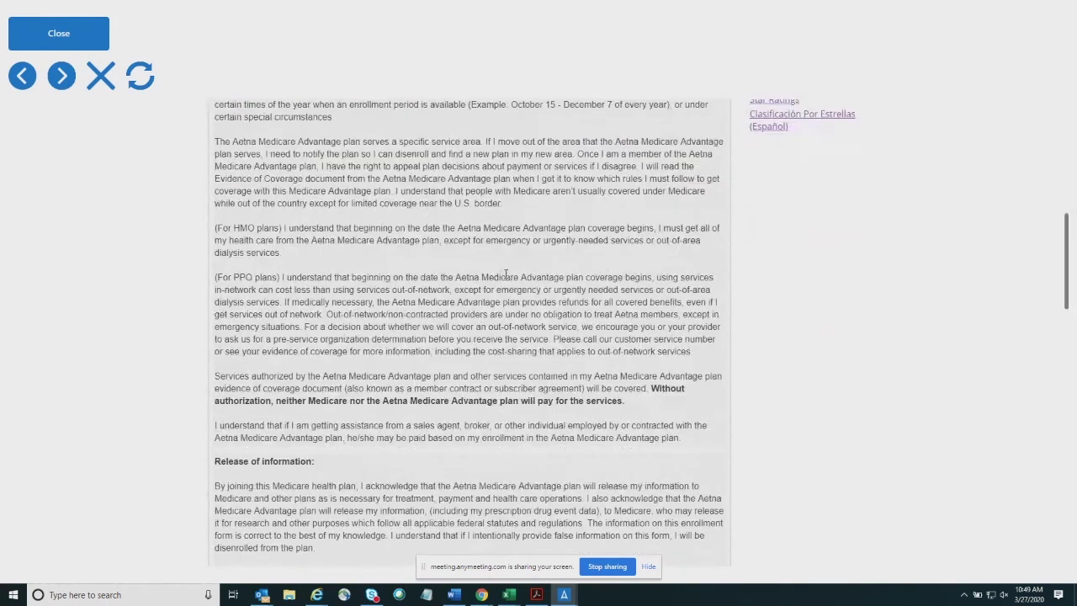
{"action": "scroll", "coordinate": [505, 278], "scroll_direction": "up", "scroll_amount": 2}
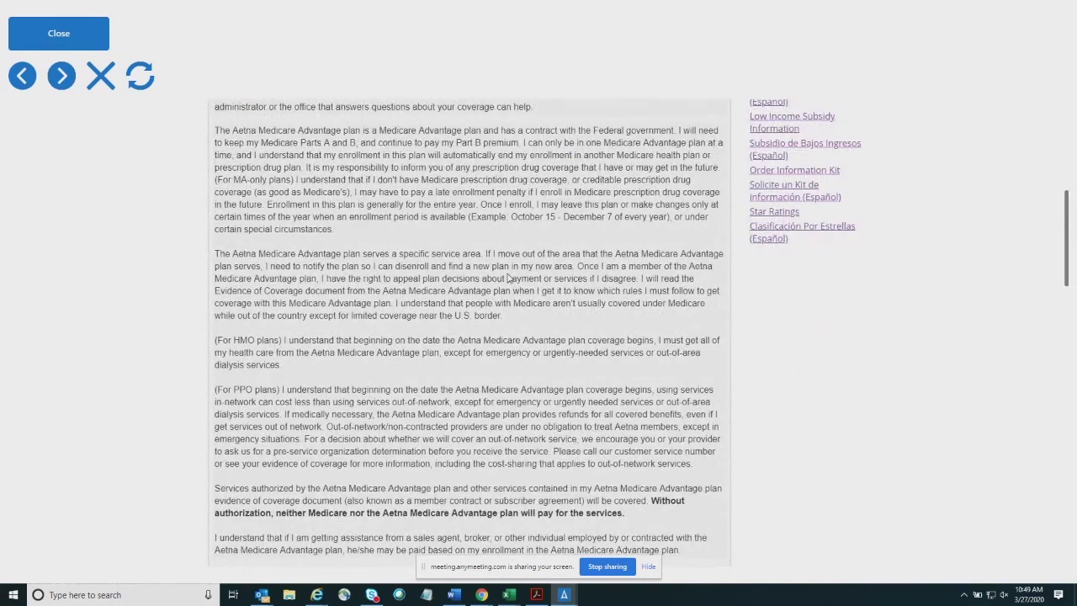
{"action": "scroll", "coordinate": [507, 278], "scroll_direction": "down", "scroll_amount": 8}
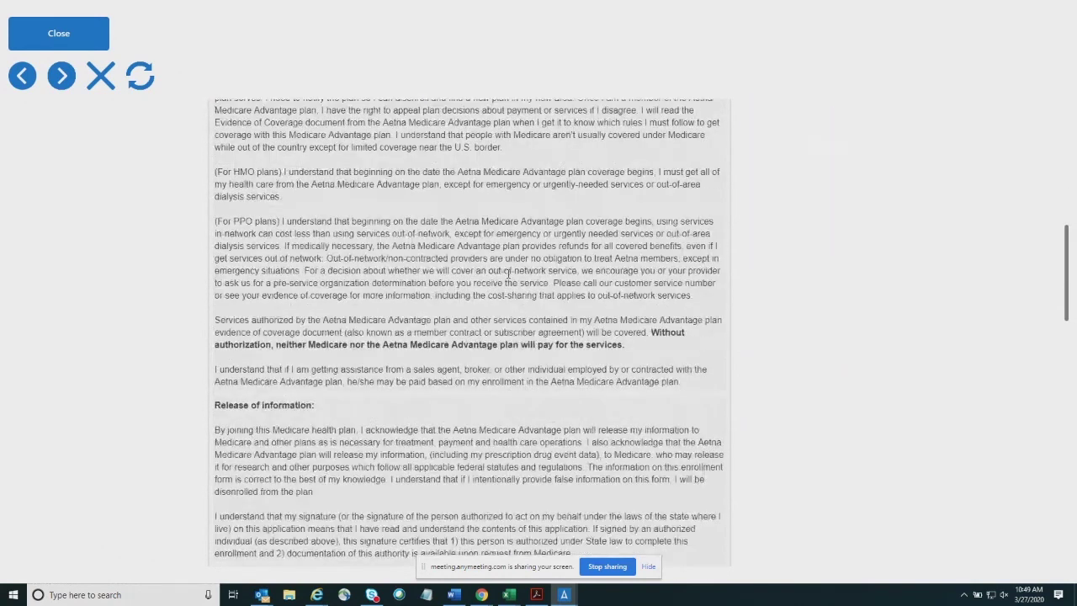
{"action": "scroll", "coordinate": [508, 272], "scroll_direction": "down", "scroll_amount": 2}
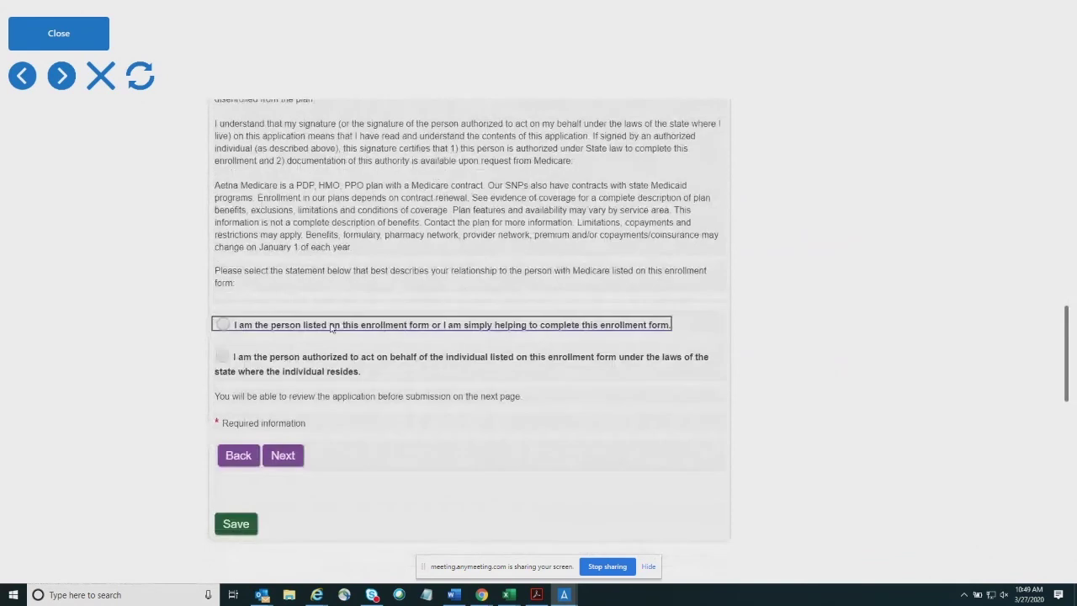
{"action": "left_click", "coordinate": [223, 324]}
Continue to the Application Summary for Aetna Medicare Value (PPO)
{"action": "scroll", "coordinate": [539, 283], "scroll_direction": "up", "scroll_amount": 1}
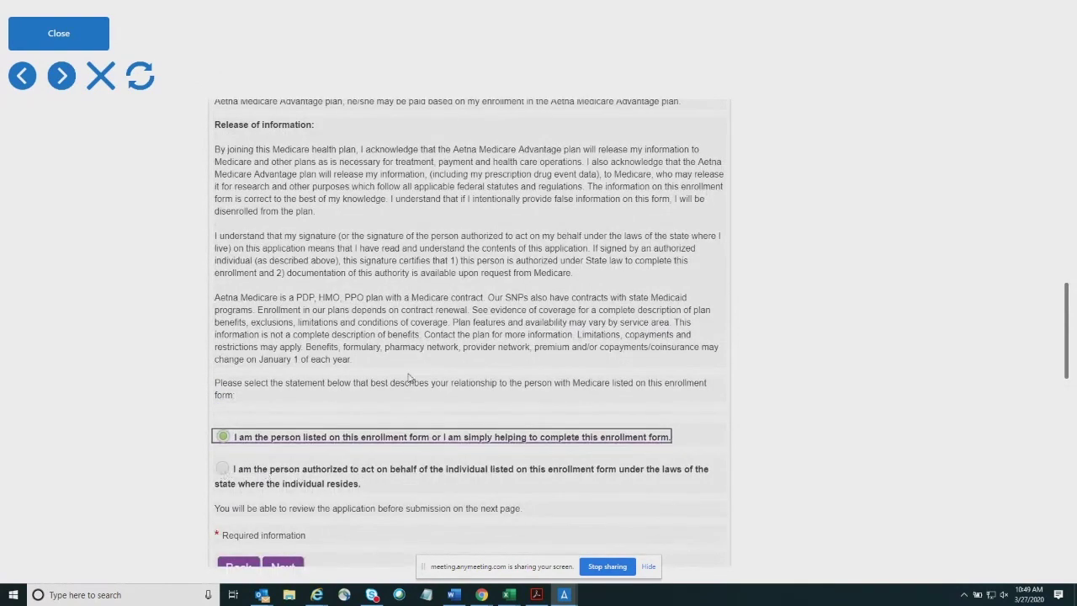
{"action": "scroll", "coordinate": [410, 383], "scroll_direction": "up", "scroll_amount": 1}
{"action": "scroll", "coordinate": [322, 501], "scroll_direction": "down", "scroll_amount": 1}
{"action": "scroll", "coordinate": [296, 521], "scroll_direction": "down", "scroll_amount": 1}
{"action": "left_click", "coordinate": [295, 520]}
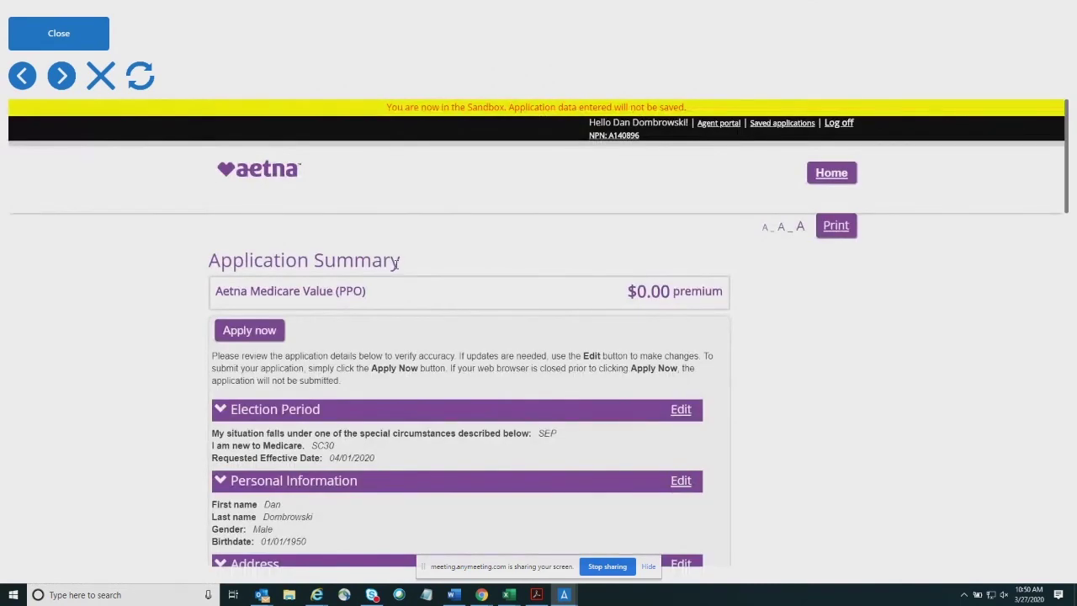
Check each section of the Aetna Medicare Value (PPO) $0.00-premium summary, then apply to submit
{"action": "left_click_drag", "start_coordinate": [399, 262], "coordinate": [203, 262]}
{"action": "scroll", "coordinate": [508, 287], "scroll_direction": "down", "scroll_amount": 2}
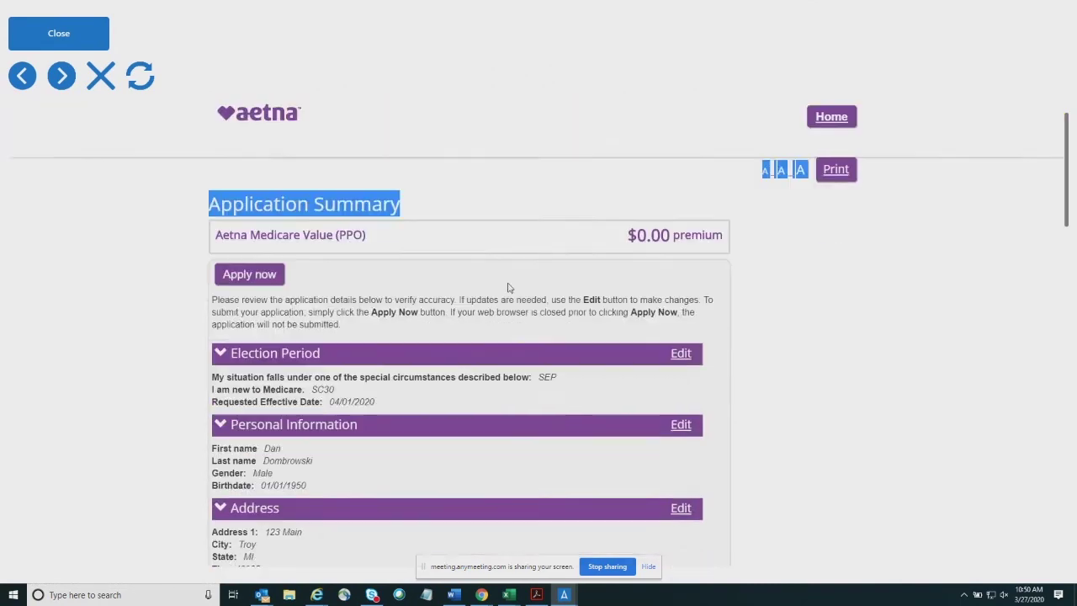
{"action": "scroll", "coordinate": [508, 287], "scroll_direction": "down", "scroll_amount": 2}
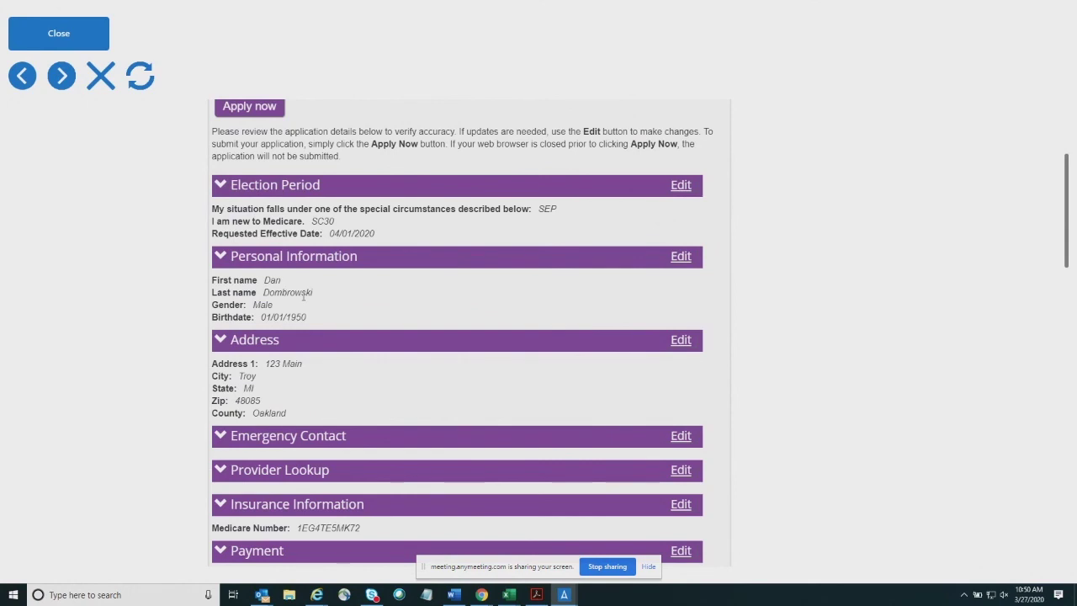
{"action": "scroll", "coordinate": [303, 298], "scroll_direction": "down", "scroll_amount": 2}
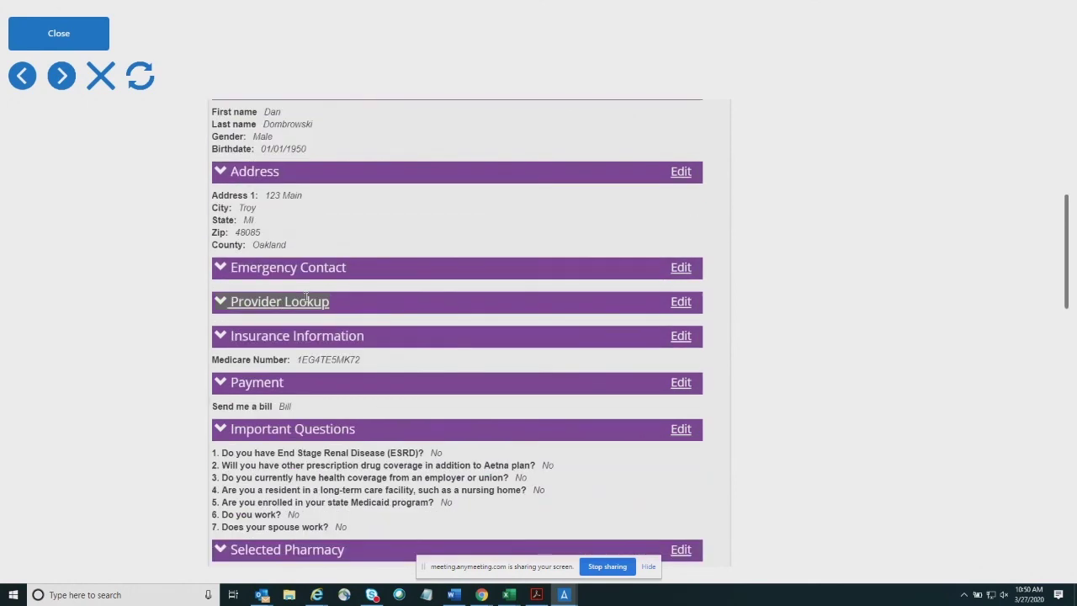
{"action": "scroll", "coordinate": [305, 298], "scroll_direction": "down", "scroll_amount": 2}
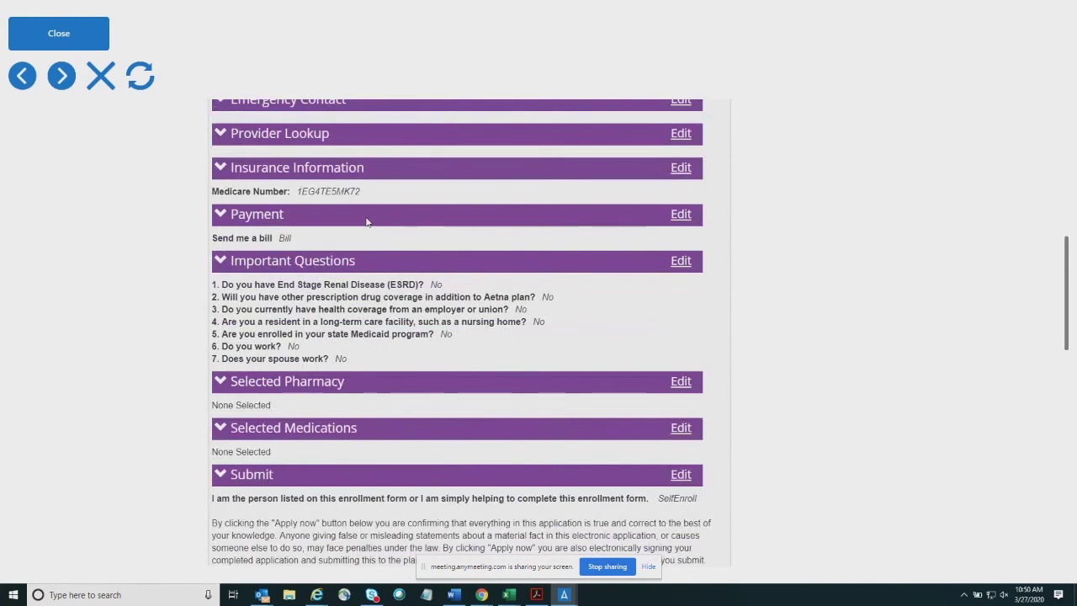
{"action": "scroll", "coordinate": [367, 222], "scroll_direction": "down", "scroll_amount": 3}
{"action": "scroll", "coordinate": [364, 233], "scroll_direction": "up", "scroll_amount": 1}
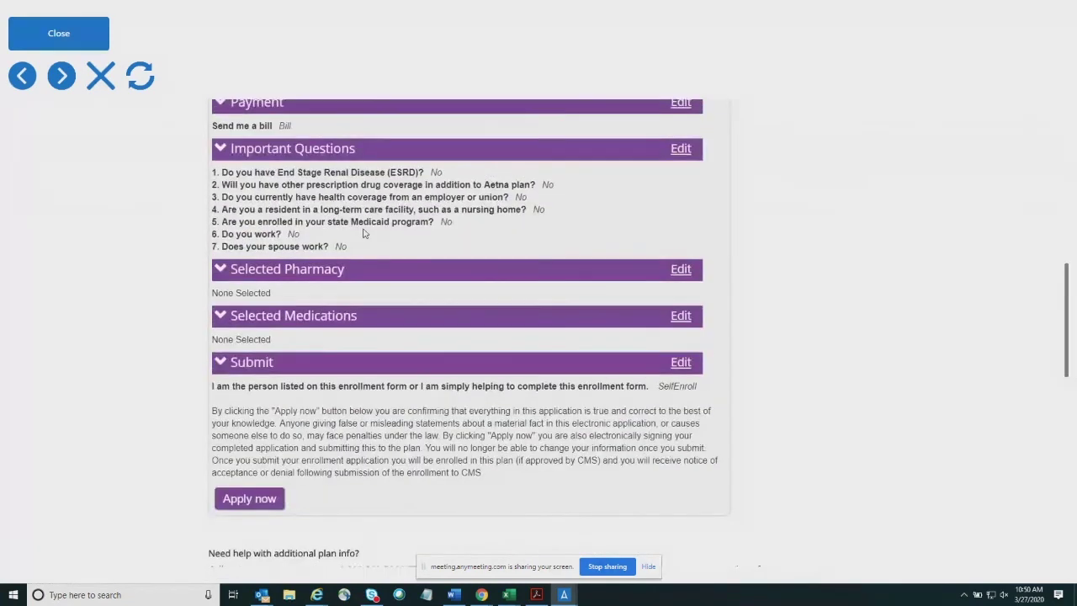
{"action": "scroll", "coordinate": [370, 240], "scroll_direction": "down", "scroll_amount": 1}
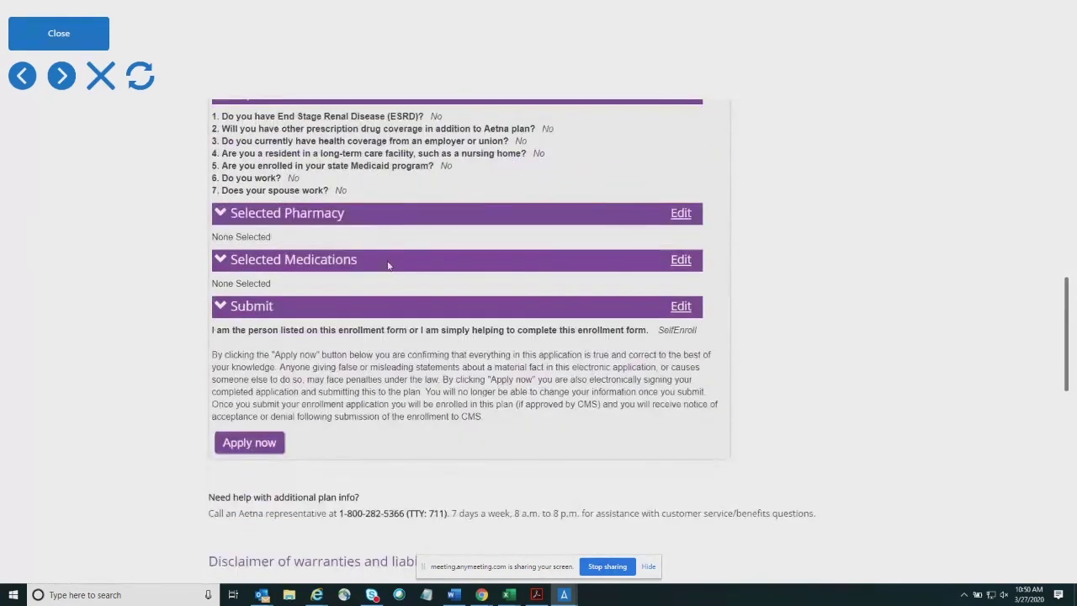
{"action": "scroll", "coordinate": [387, 262], "scroll_direction": "up", "scroll_amount": 6}
{"action": "scroll", "coordinate": [387, 262], "scroll_direction": "down", "scroll_amount": 2}
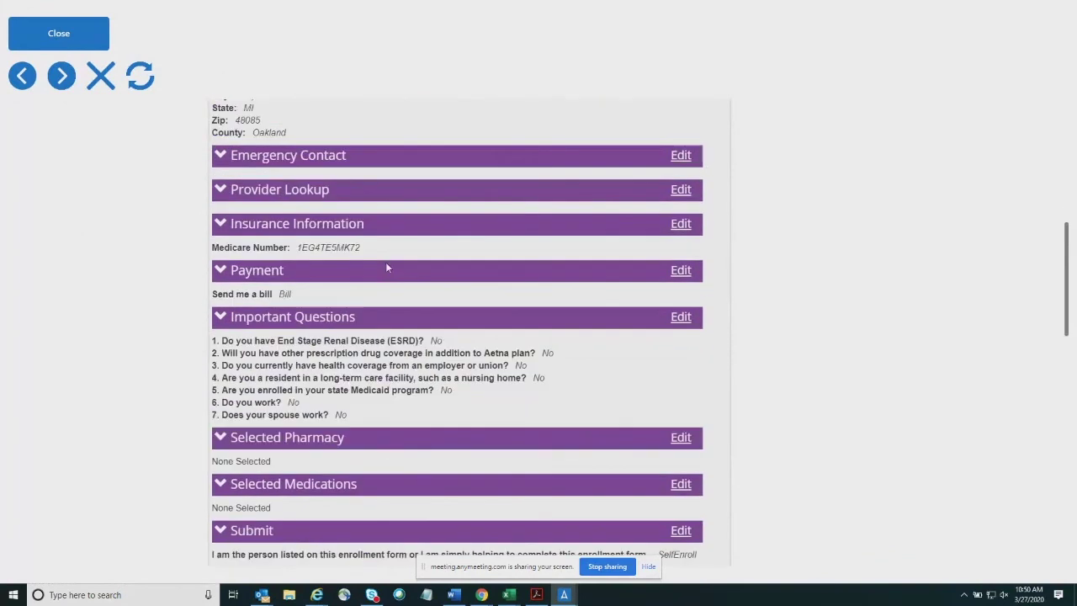
{"action": "scroll", "coordinate": [387, 267], "scroll_direction": "down", "scroll_amount": 4}
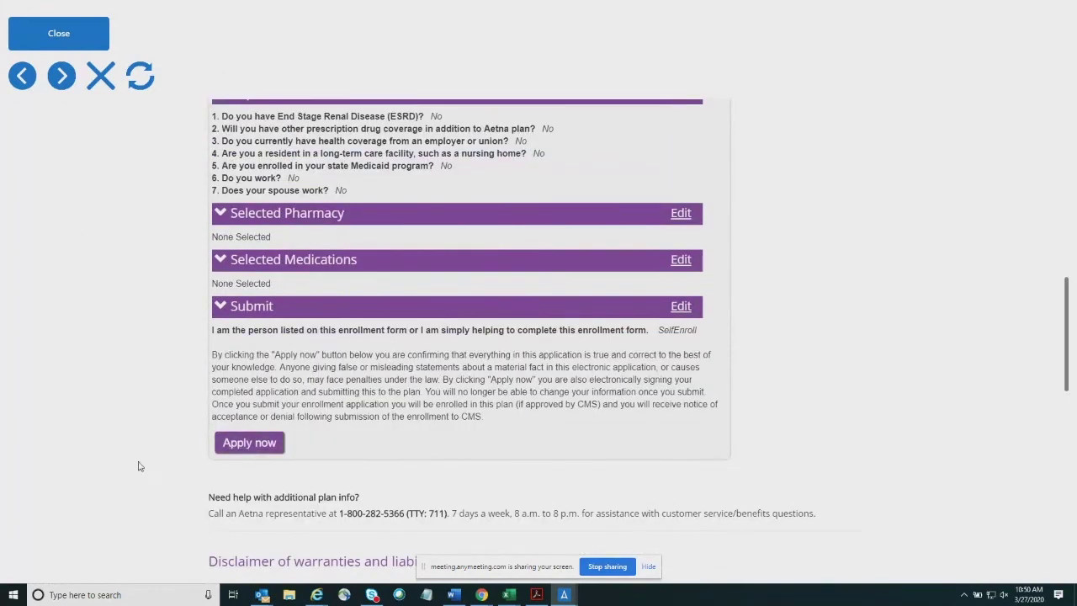
{"action": "left_click", "coordinate": [249, 444]}
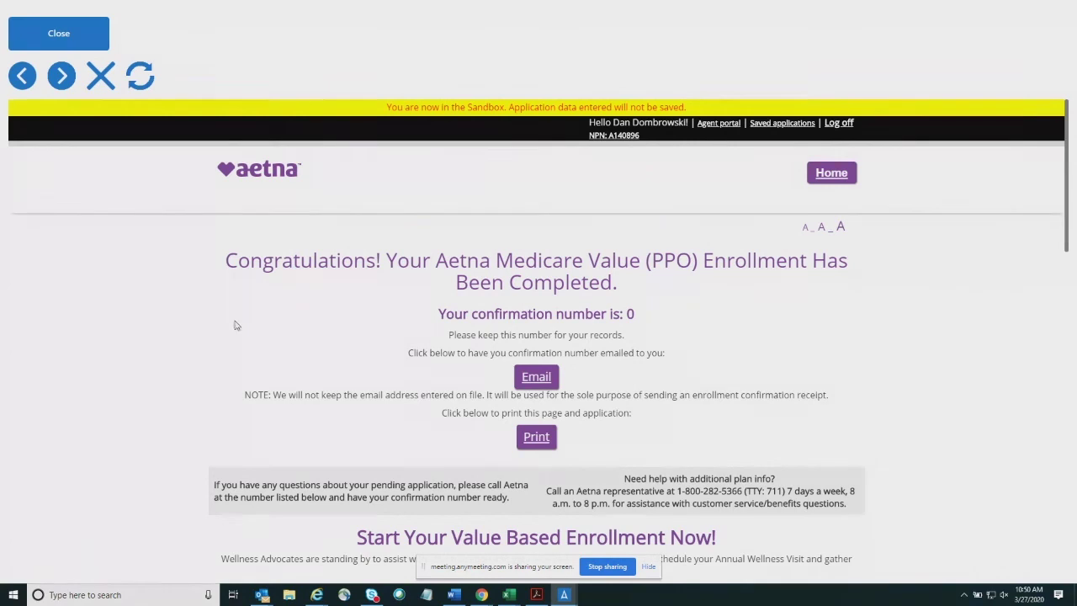
Review the Congratulations page and its Value Based Enrollment invitation with a Wellness Advocate
{"action": "scroll", "coordinate": [235, 326], "scroll_direction": "down", "scroll_amount": 3}
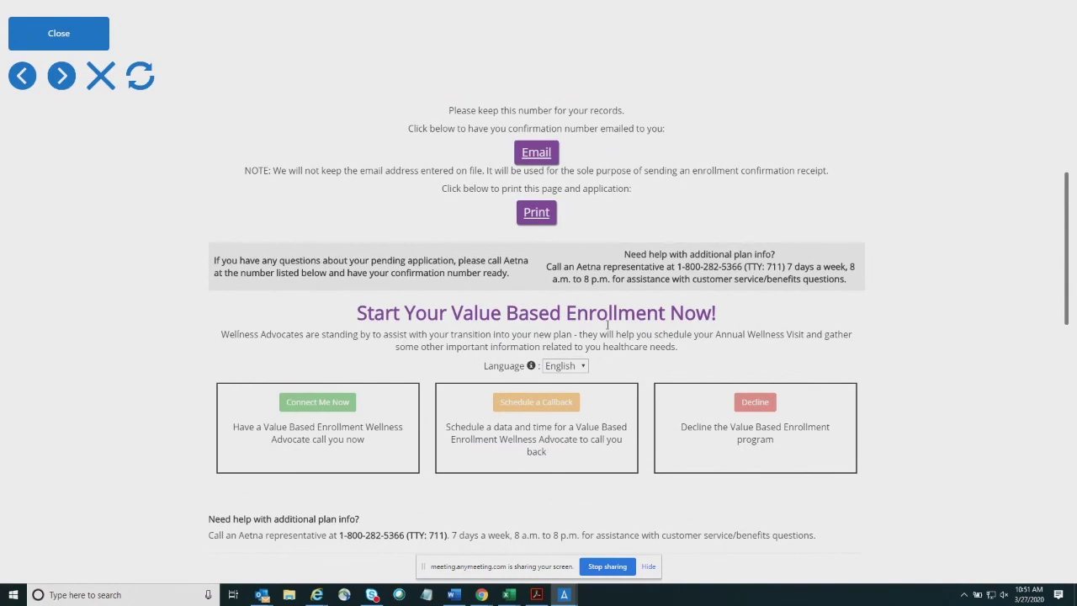
{"action": "left_click_drag", "start_coordinate": [679, 348], "coordinate": [220, 340]}
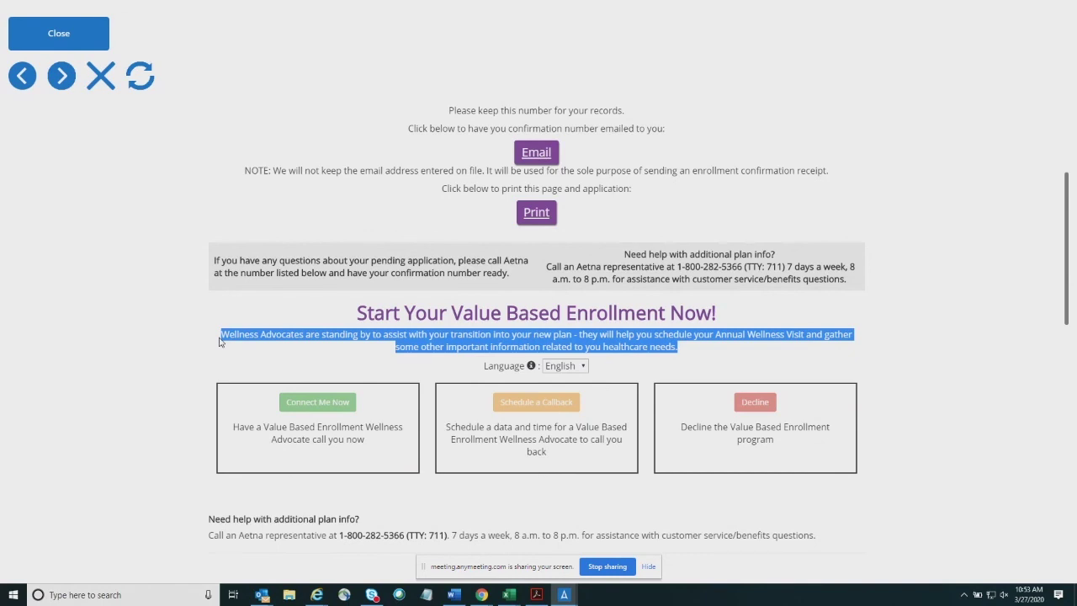
{"action": "scroll", "coordinate": [503, 320], "scroll_direction": "up", "scroll_amount": 3}
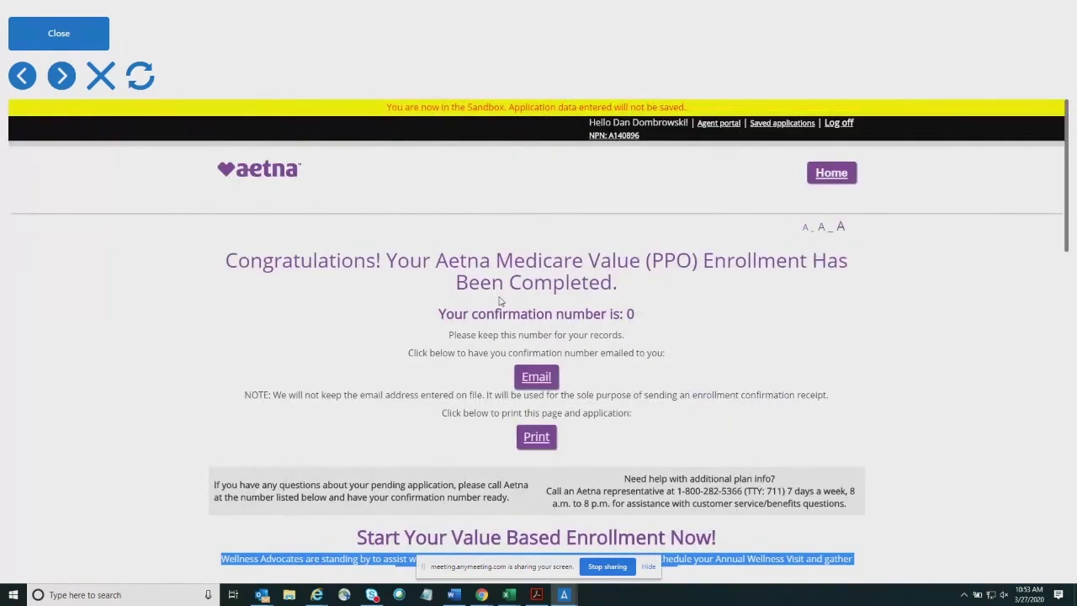